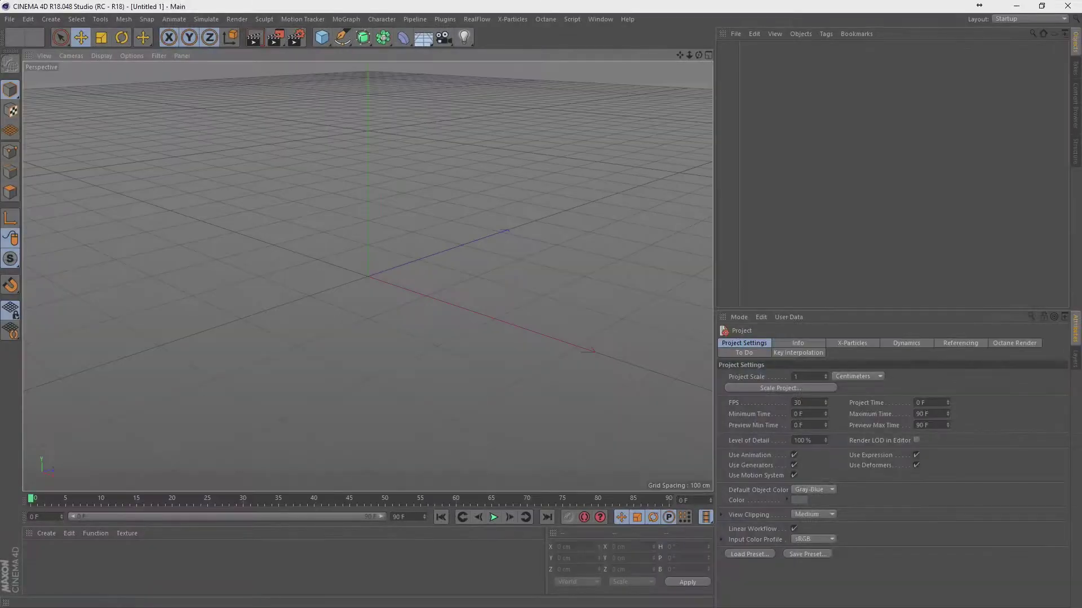
Add an octahedron Platonic primitive of radius 1000 cm to the Octane studio scene.
left_click_drag(321, 37, 419, 113)
left_click(779, 389)
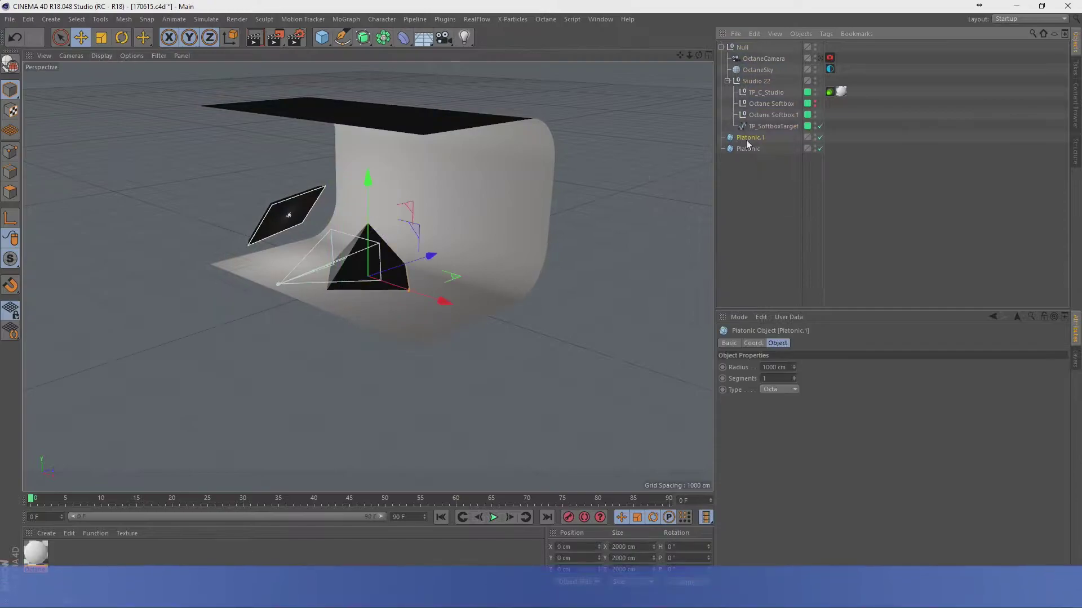
Run MagicSolo from Commander, then select the studio backdrop and the octahedron Platonic.1.
key("shift+c")
type("magic so")
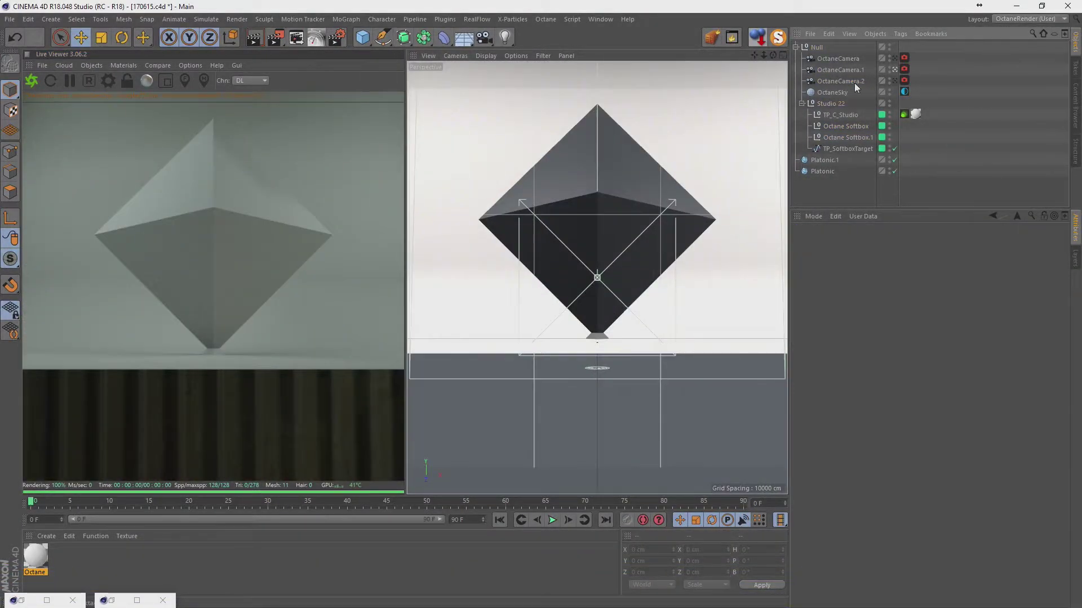
left_click(840, 115)
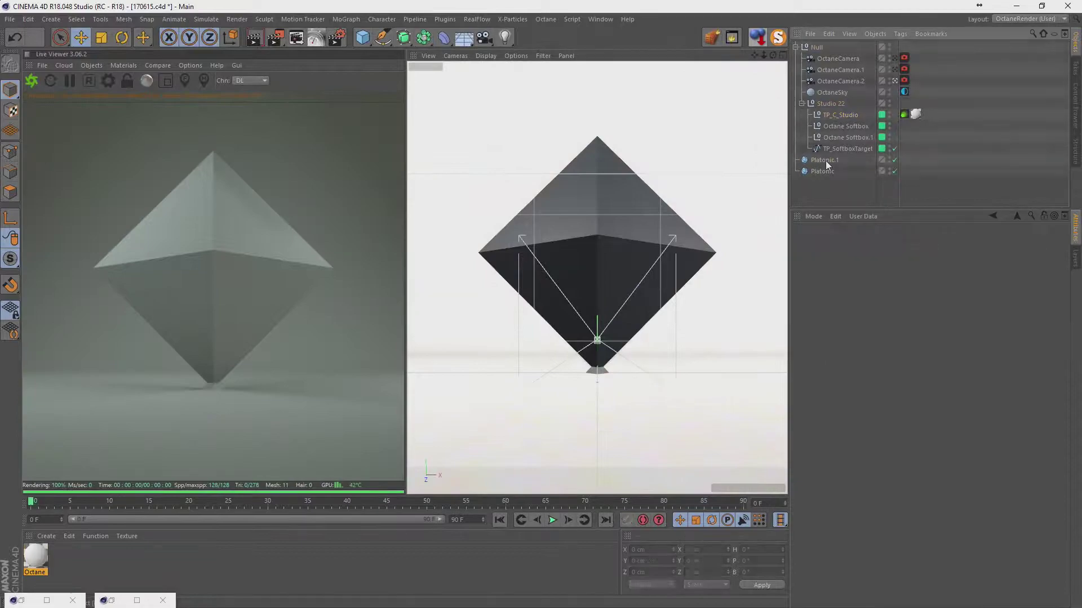
left_click(823, 160)
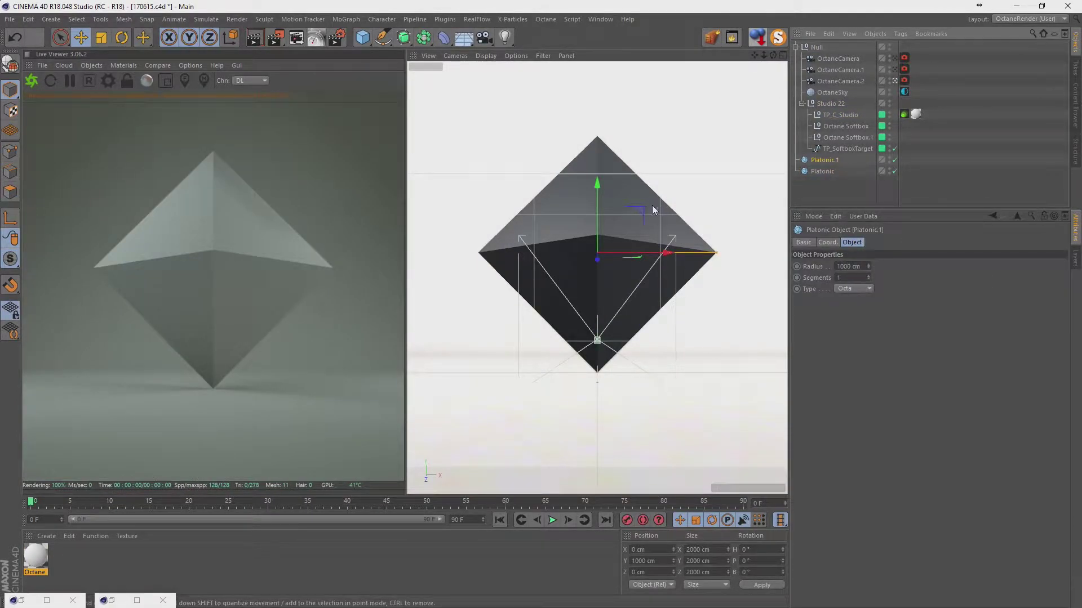
Add a tag to Platonic.1 from its Tags menu.
right_click(824, 160)
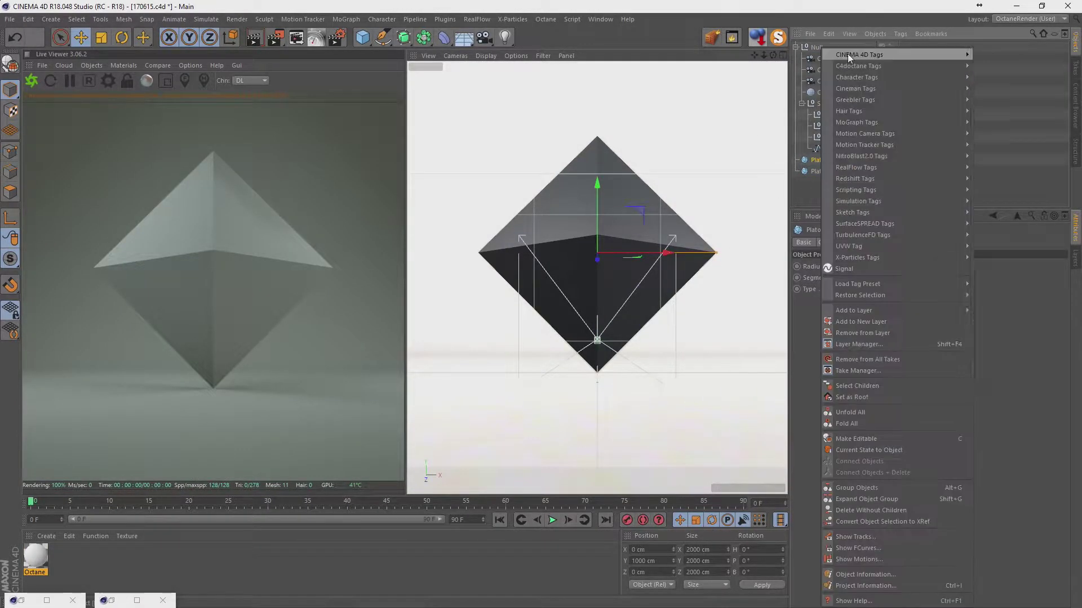
left_click(910, 348)
left_click(823, 171)
Wrap the small octahedron in a Cloner set to a 20×20 Honeycomb Array.
key("alt+c")
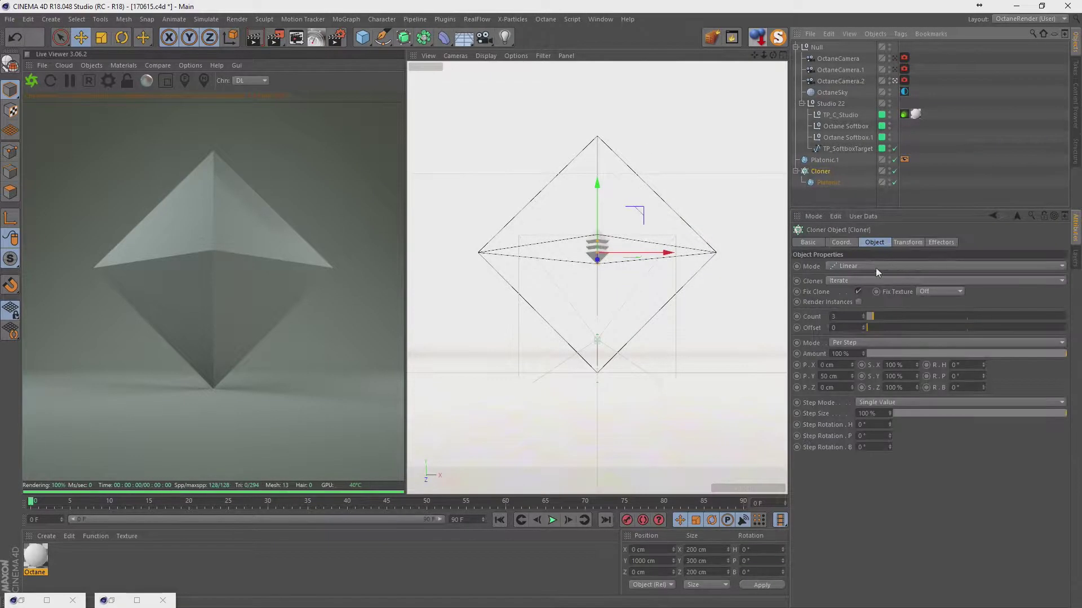
left_click(867, 352)
left_click(866, 363)
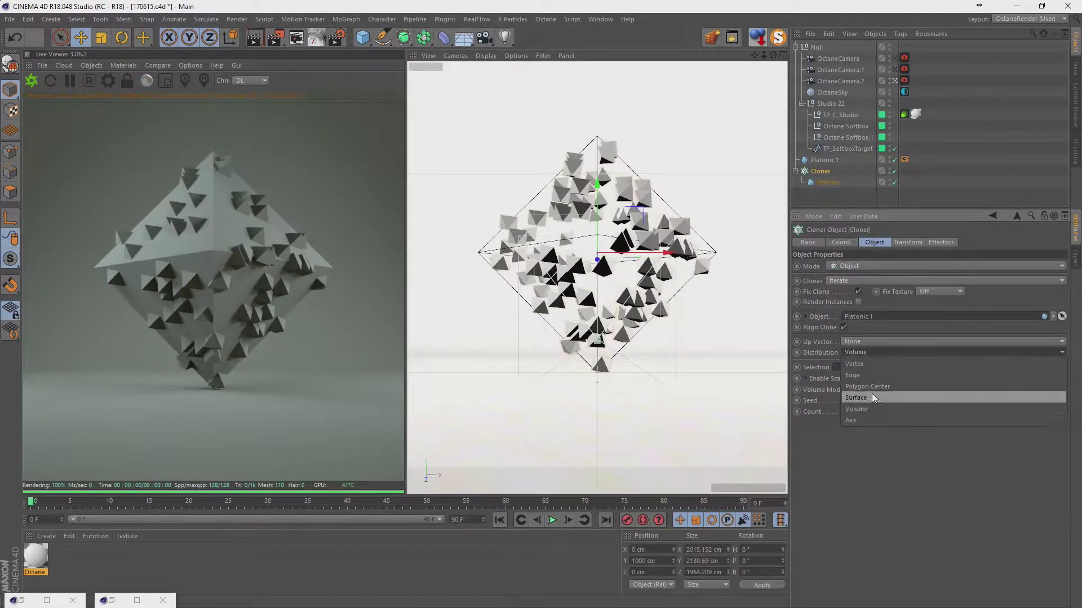
left_click(946, 266)
left_click(868, 311)
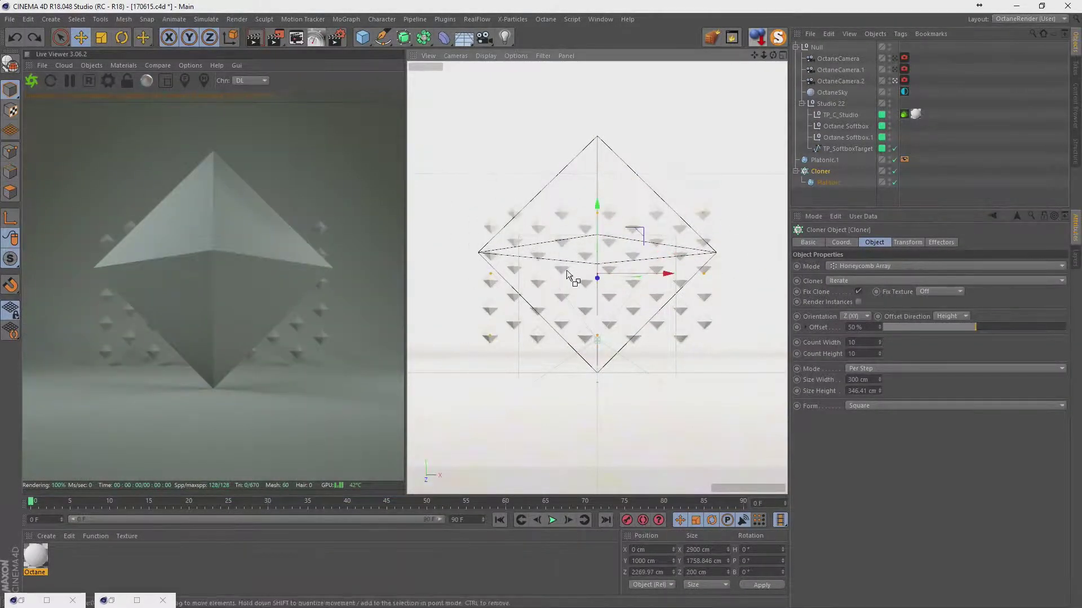
Raise the clone grid to 1800 cm and apply the Frosted glass material to the octahedron.
key("F5")
key("F2")
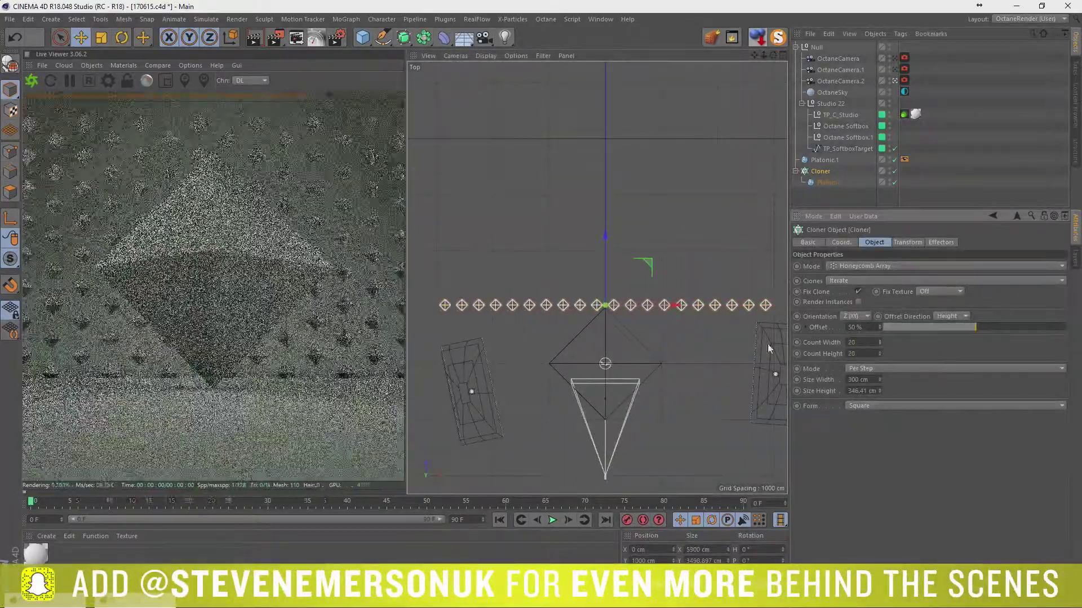
key("F4")
left_click_drag(629, 152, 629, 151)
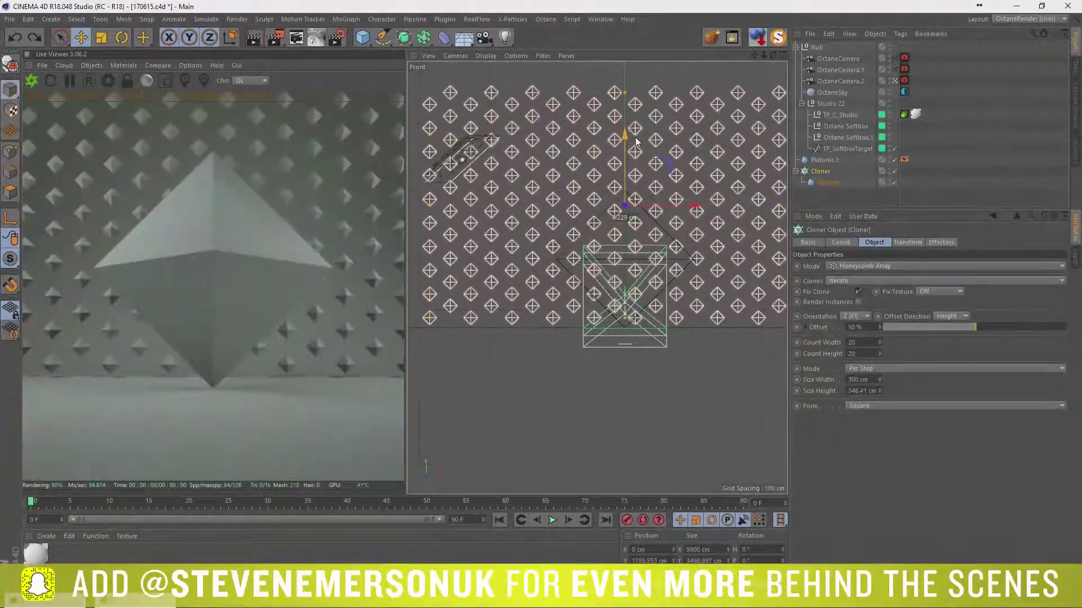
left_click(841, 242)
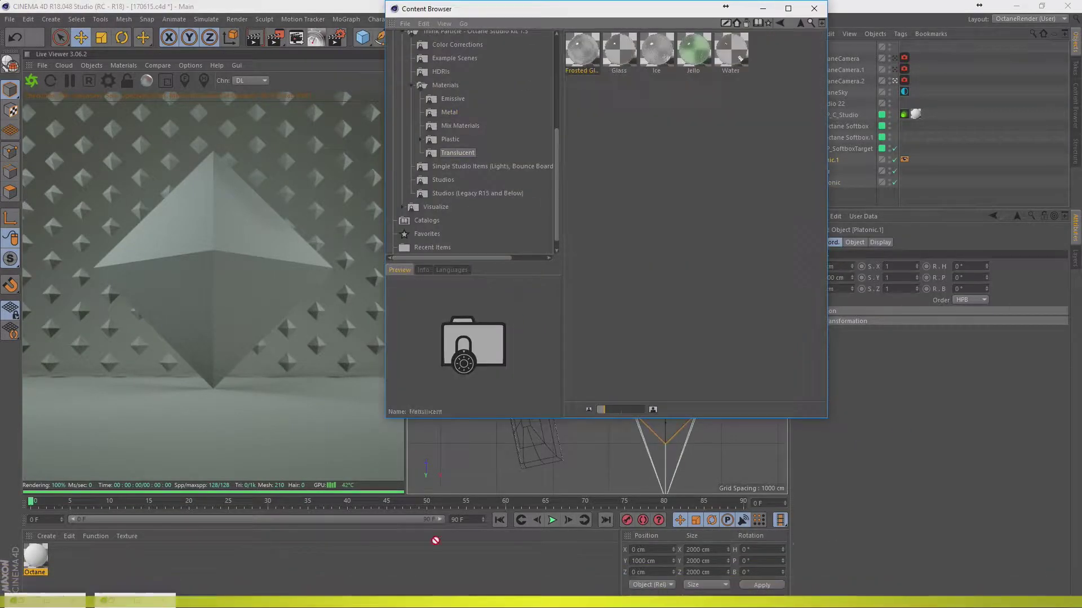
left_click_drag(435, 541, 430, 411)
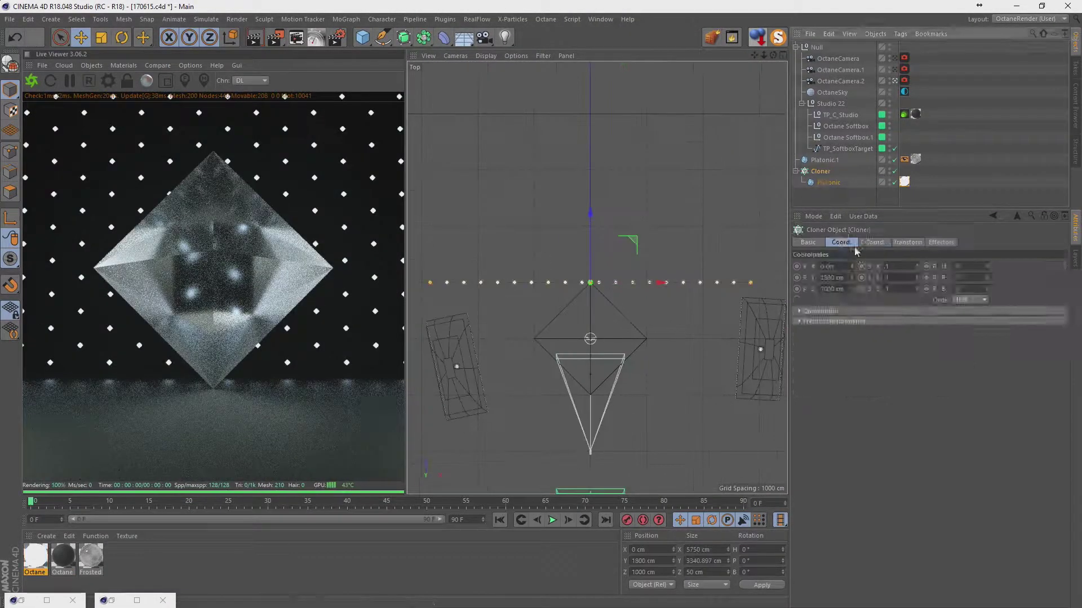
Set the grid cloner's form to Circle and raise the clone grid higher.
left_click(875, 242)
left_click(878, 406)
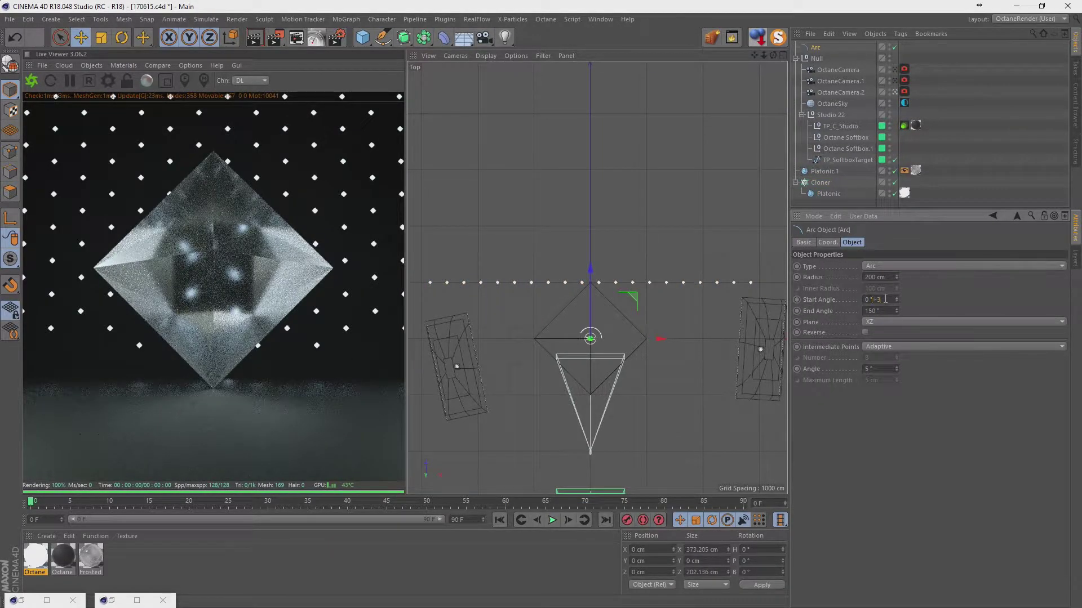
left_click(820, 182)
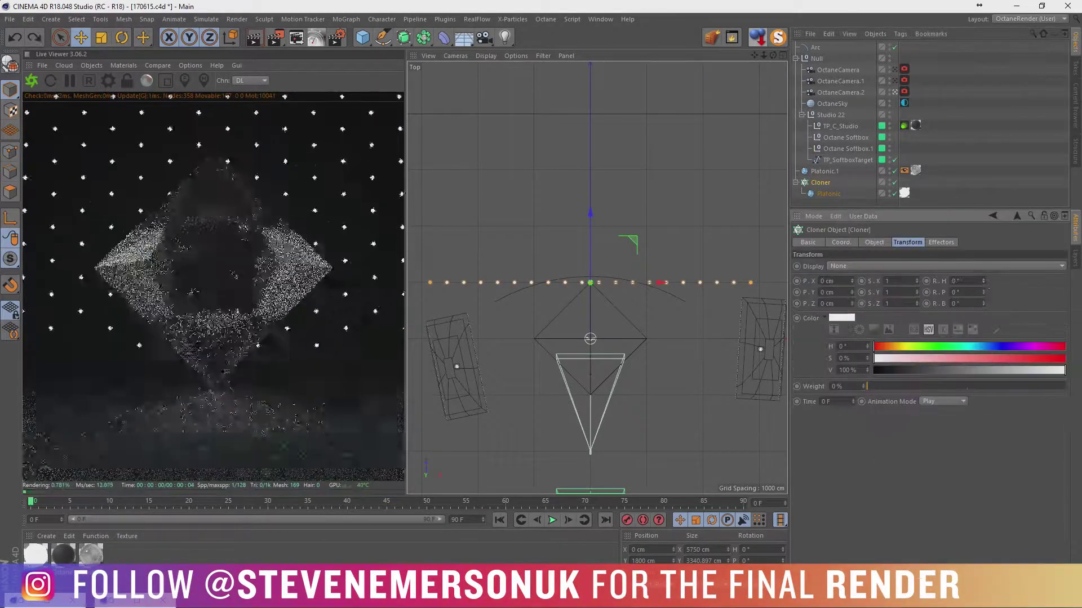
key("F5")
key("F1")
left_click_drag(598, 169, 598, 197)
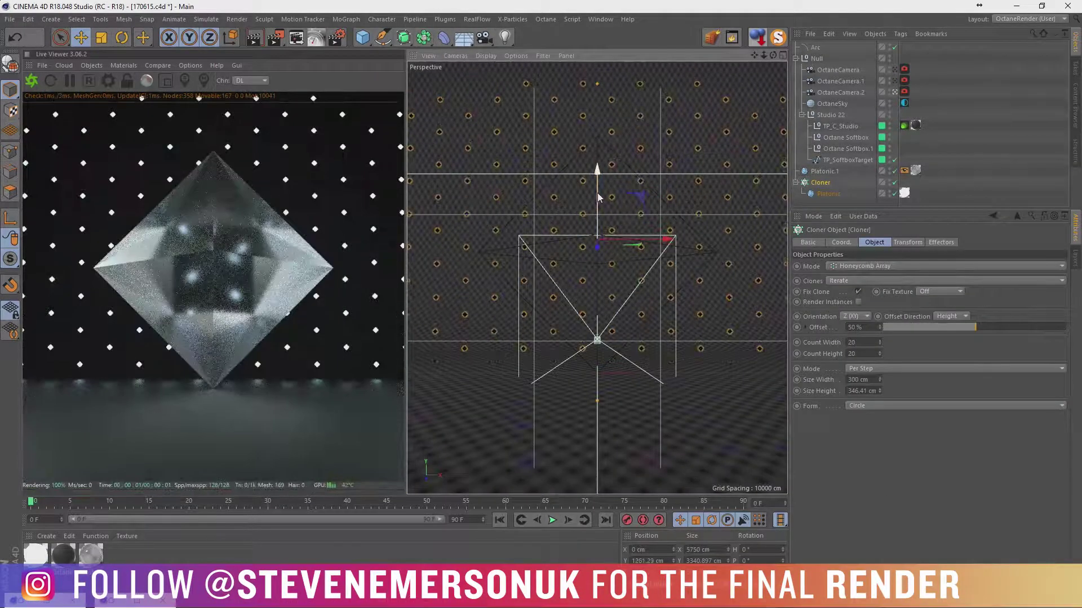
Turn the large octahedron Platonic.1 to a -10° heading.
left_click(824, 170)
left_click(829, 242)
left_click_drag(987, 267, 989, 273)
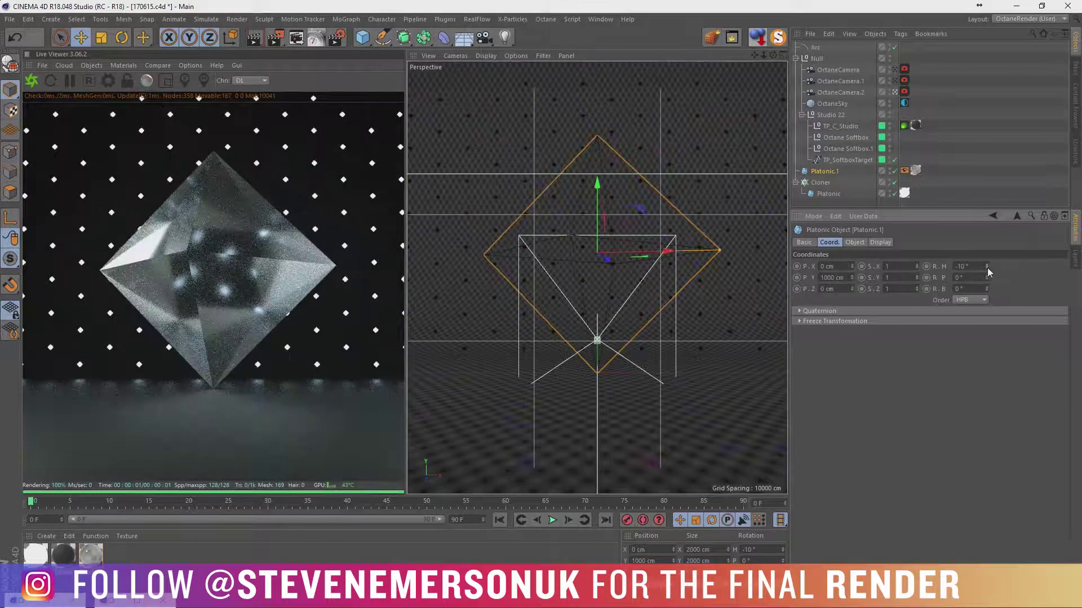
left_click(854, 242)
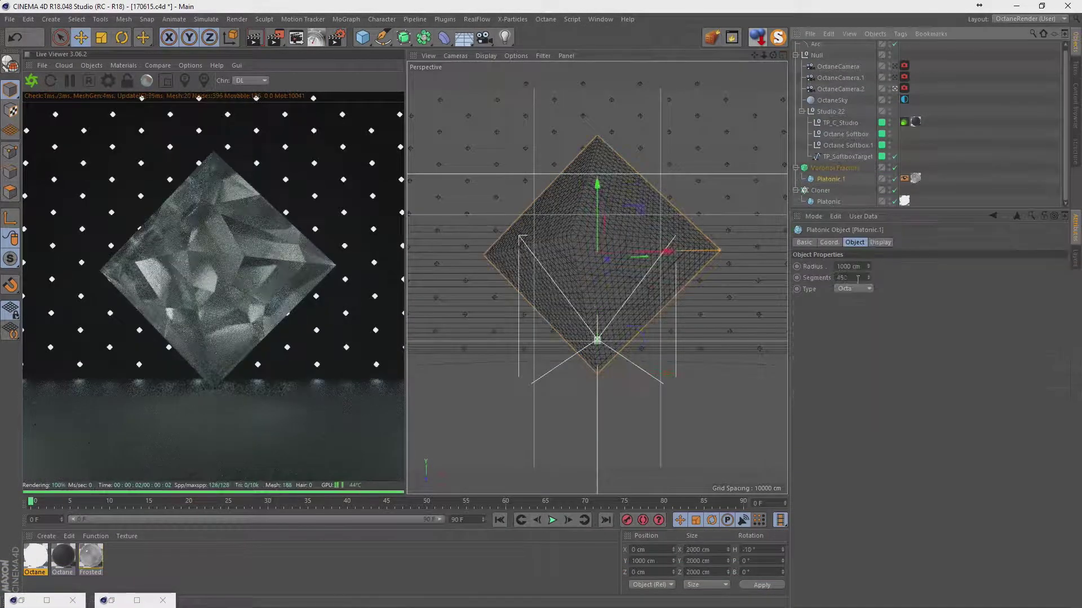
Select the Voronoi Fracture and hide its point-generator source points.
left_click(974, 174)
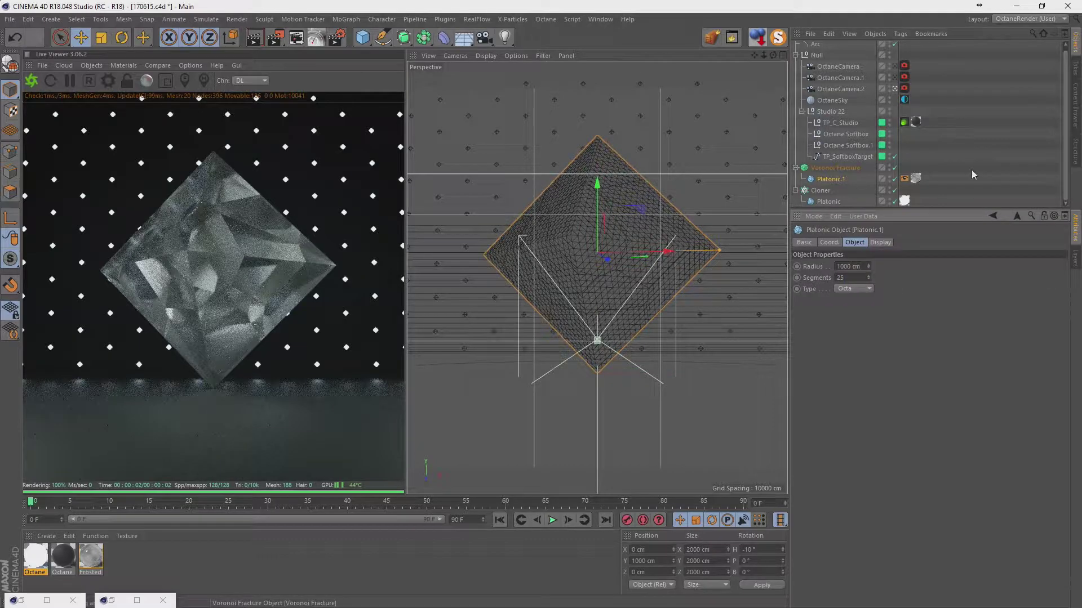
left_click(834, 168)
left_click(909, 242)
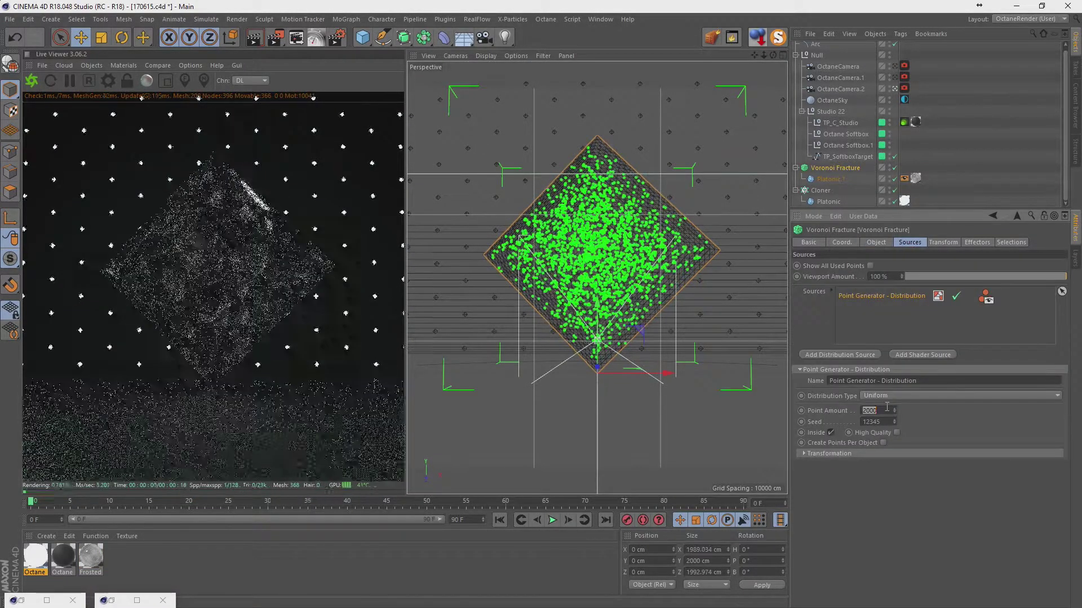
left_click(913, 329)
Add a Random effector to the fracture with a resized, tilted 1000 cm cone falloff.
left_click(336, 21)
left_click(462, 108)
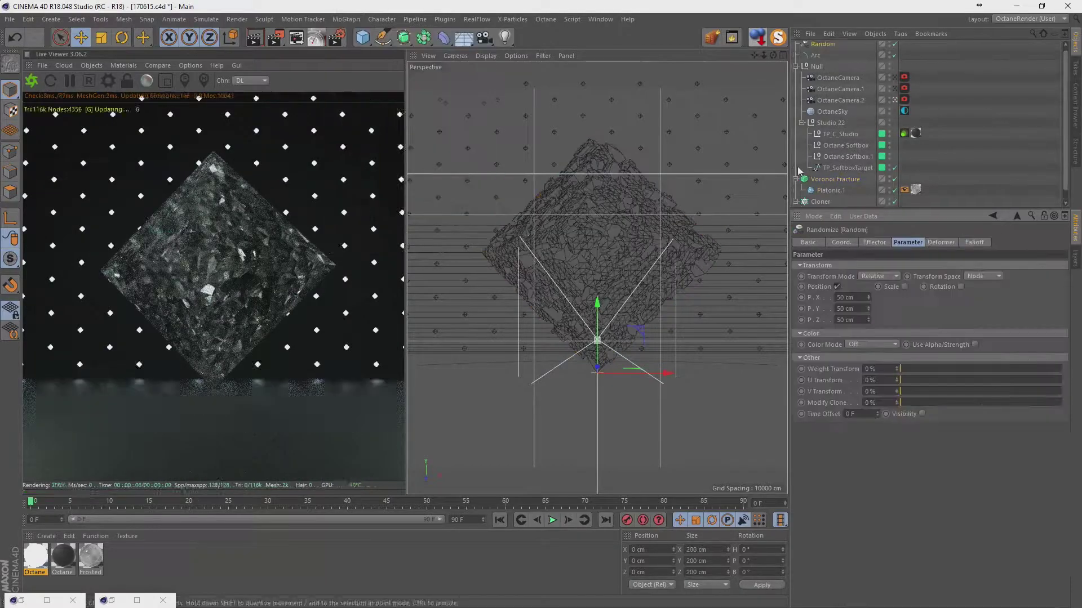
left_click(974, 242)
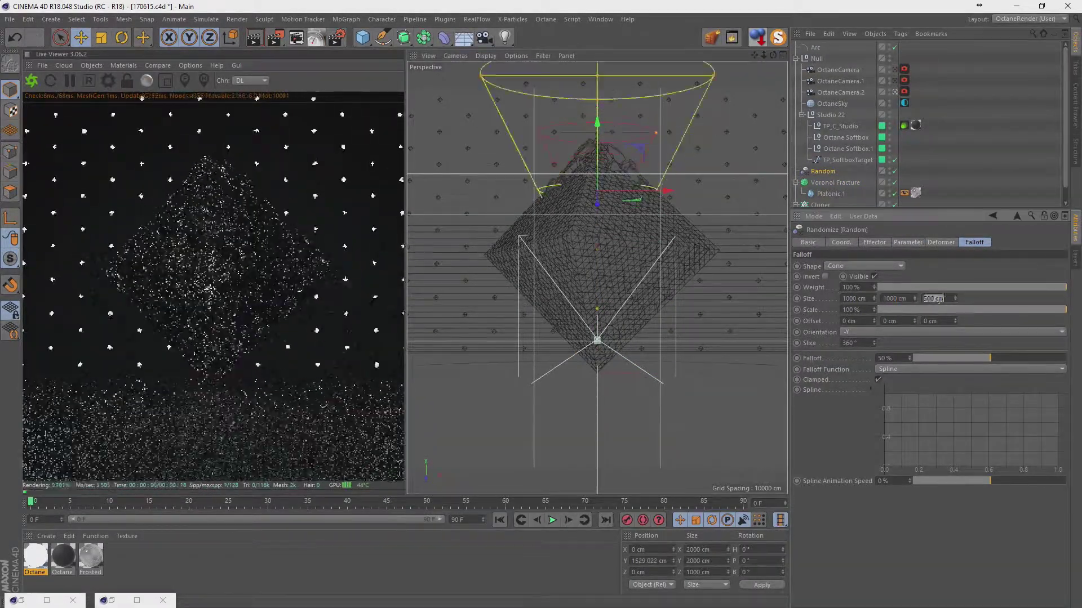
double_click(896, 298)
type("1000")
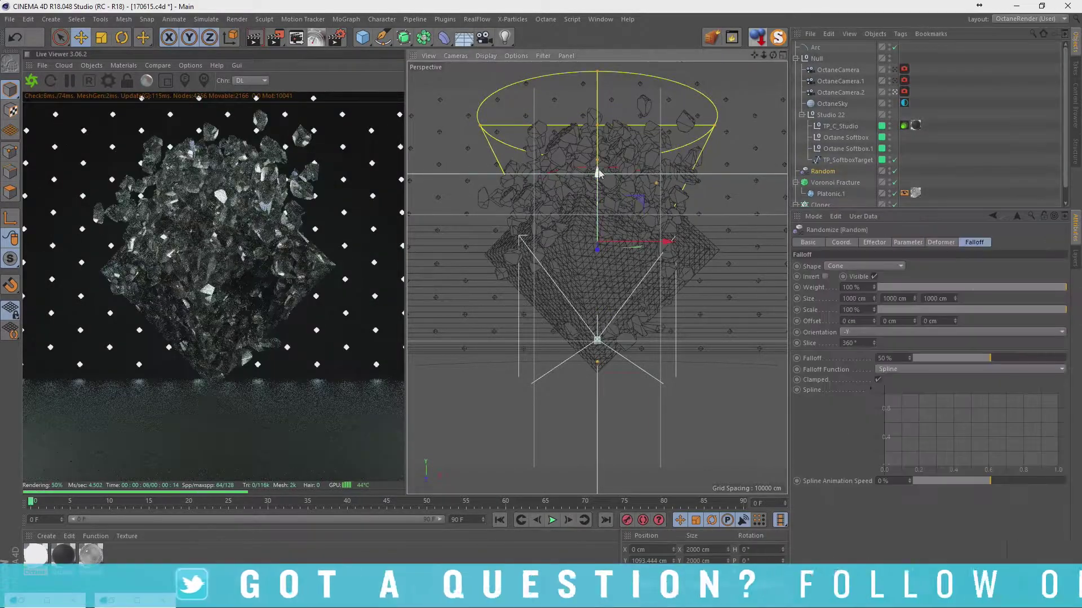
type("50")
type("r")
left_click_drag(620, 228, 629, 259)
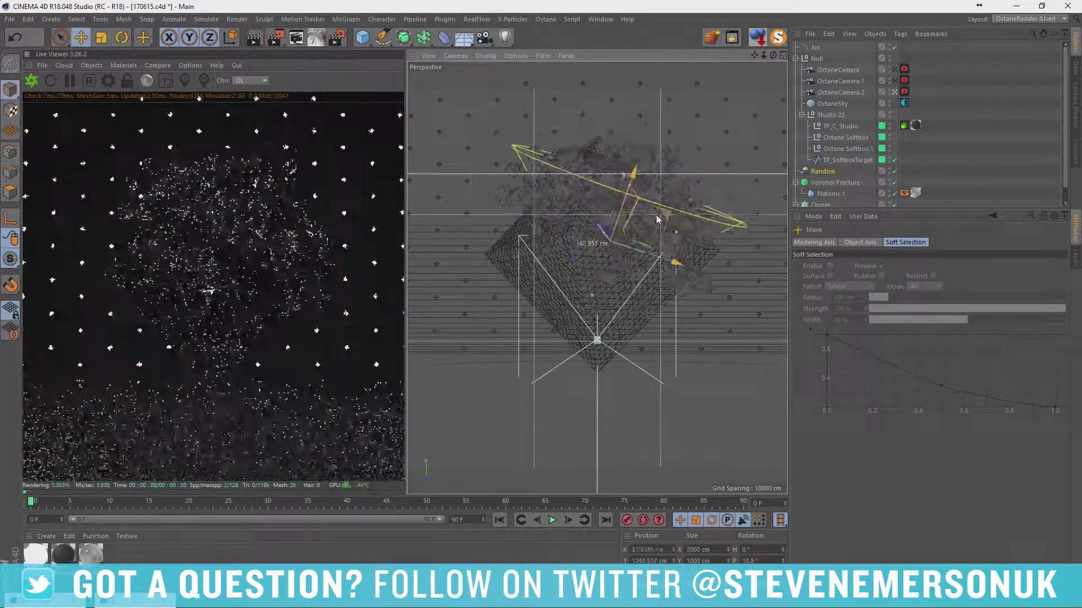
key("F5")
Wrap the grid cloner in a new Cloner stacking it four deep with a depth offset.
key("F2")
scroll(812, 179, "down", 1)
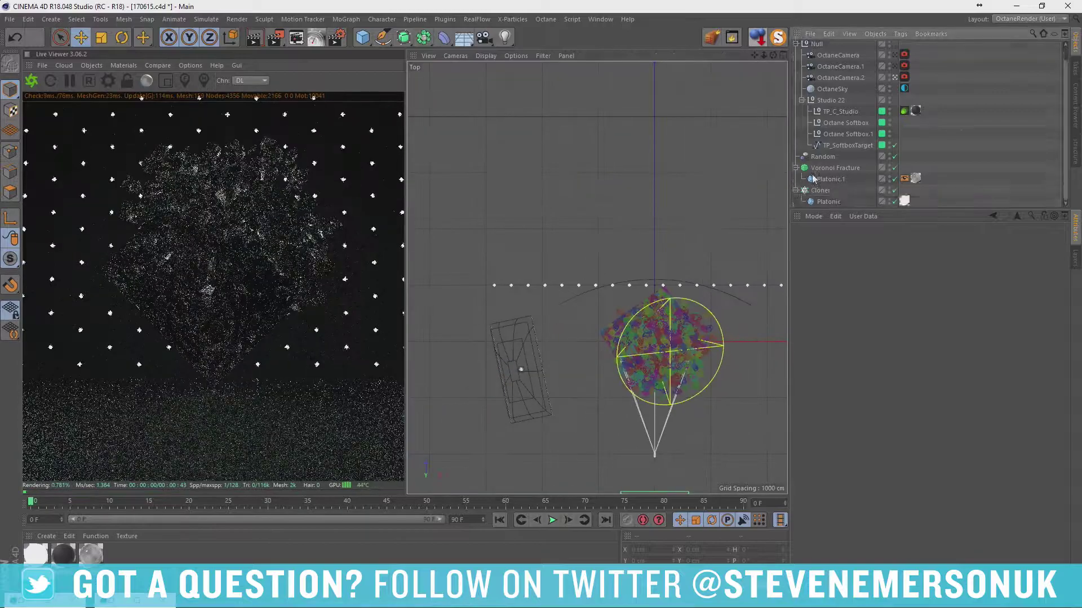
left_click(820, 191)
left_click(346, 18)
left_click(360, 42, "alt")
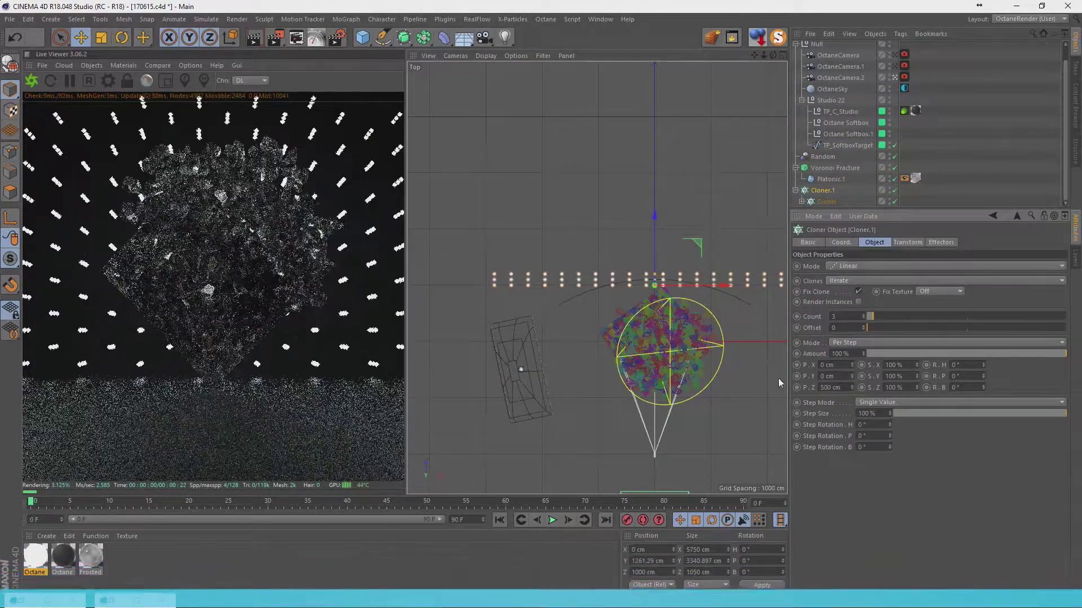
key("Return")
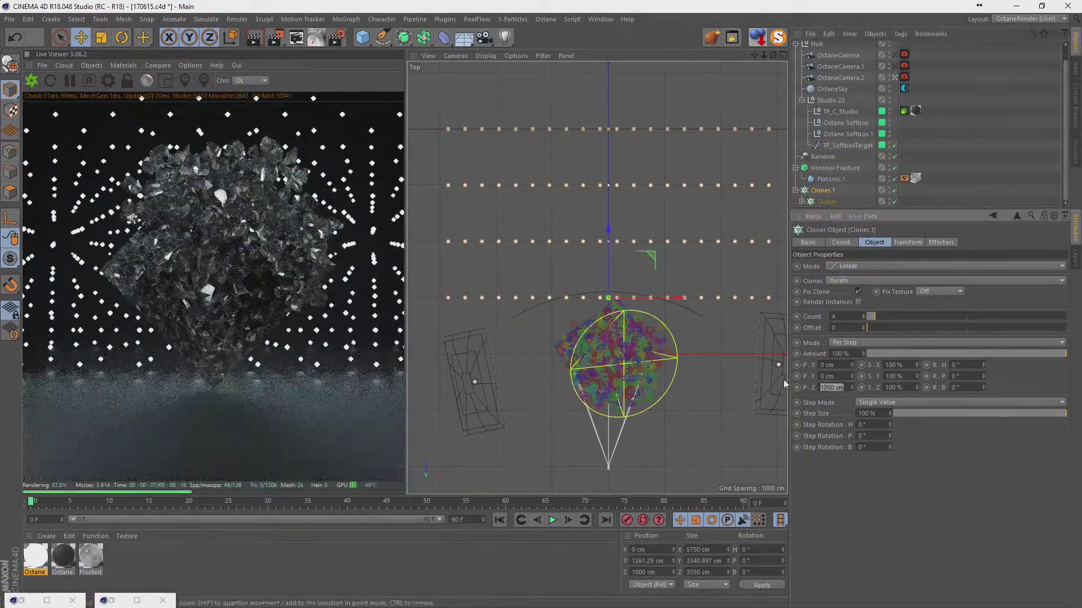
Select Platonic.1 in front view to tilt it to 11° pitch and 15° bank.
left_click(831, 178)
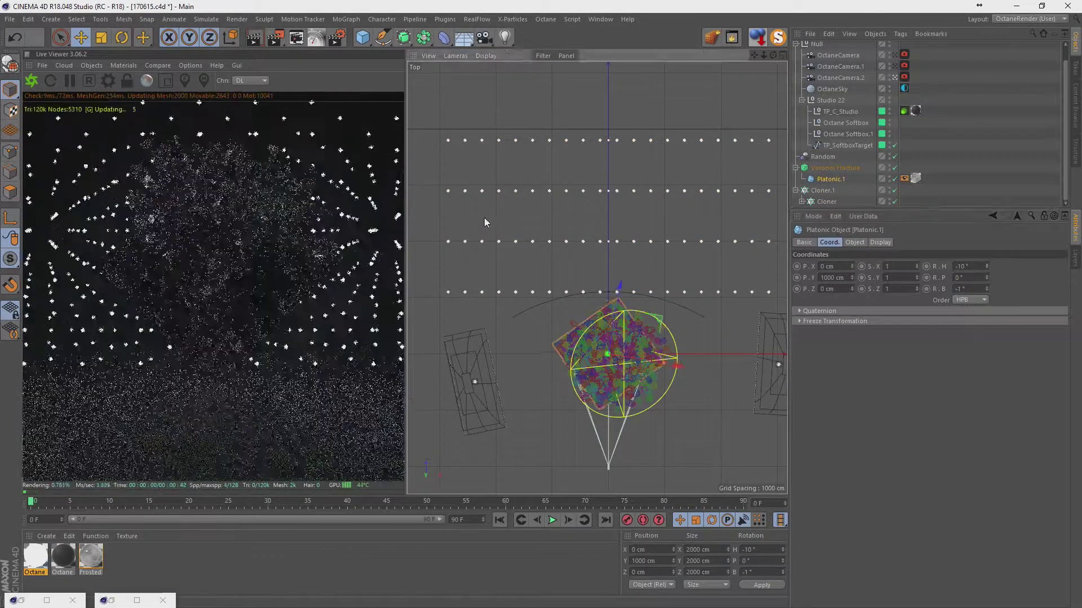
key("F4")
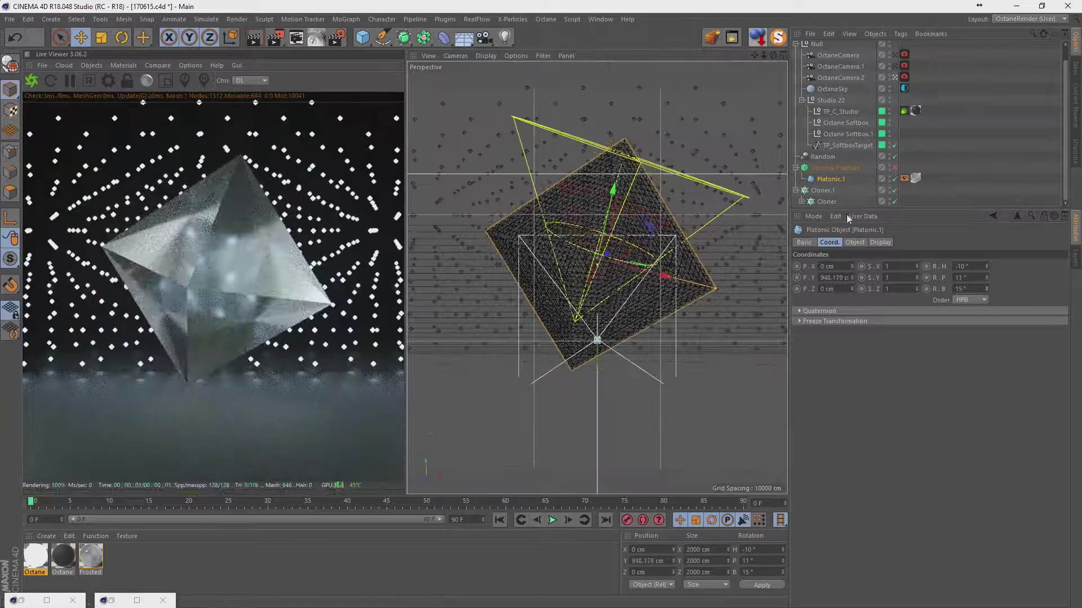
left_click(444, 37)
Add a Bevel deformer and a smoothing tag to the octahedron.
left_click(552, 195, "shift")
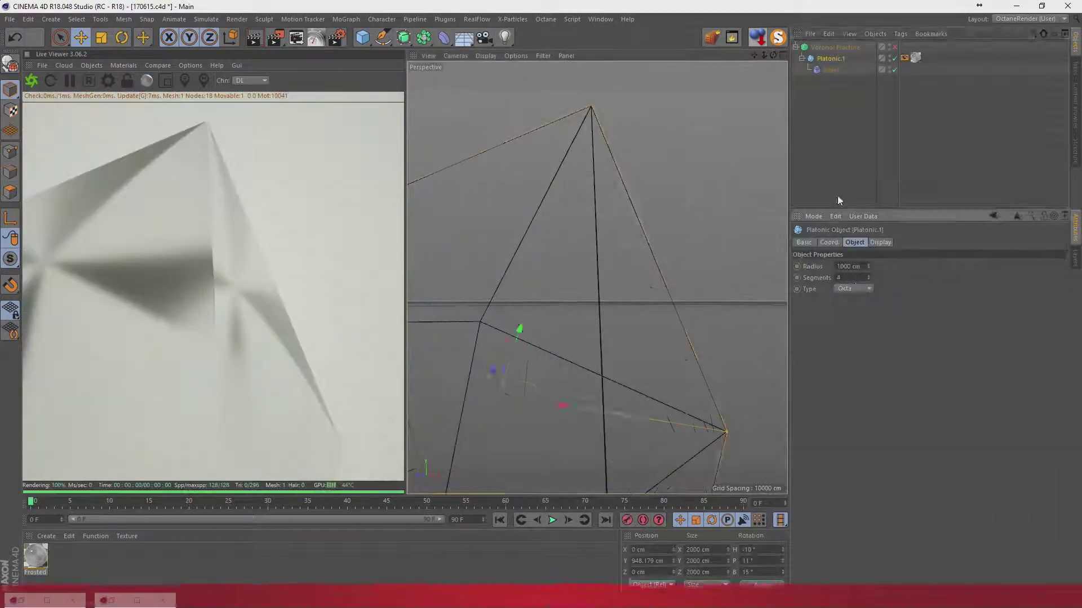
right_click(835, 58)
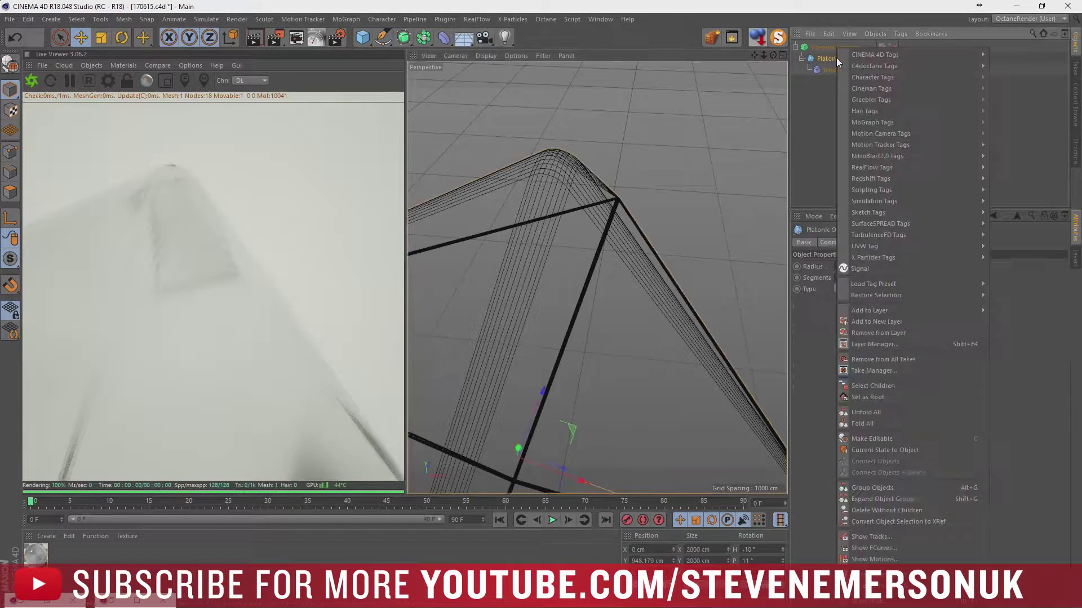
left_click(1003, 224)
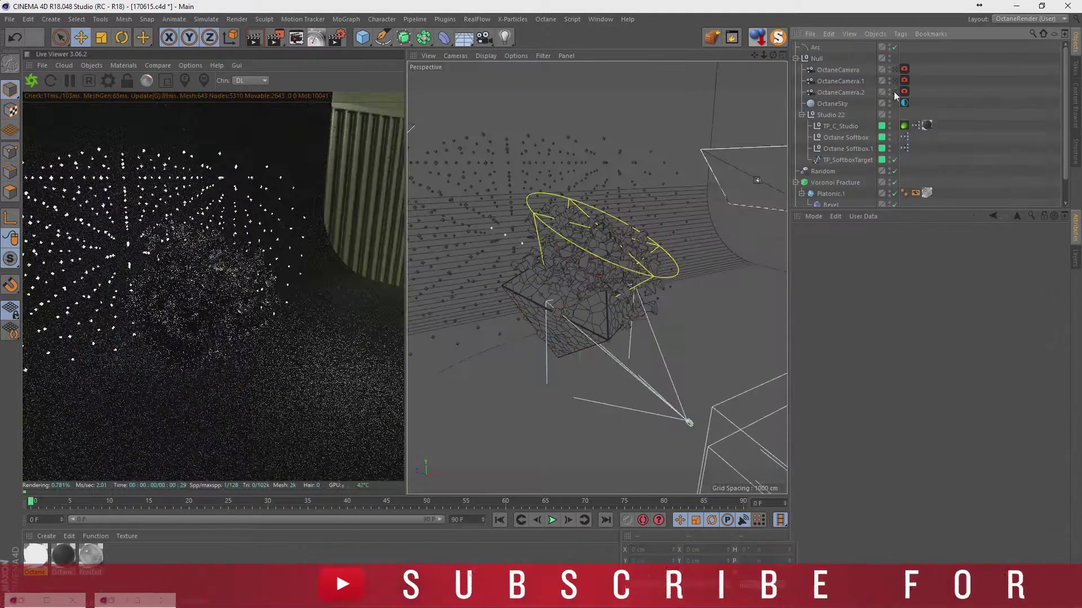
Select the Bevel deformer and Platonic.1 to set up the small 200 cm octahedron.
left_click(825, 150)
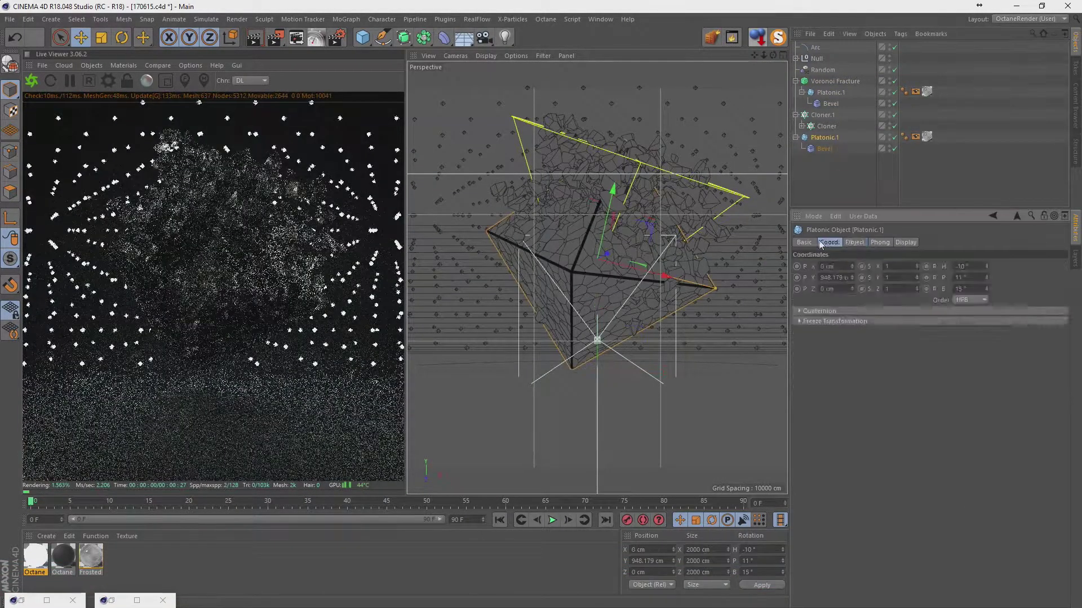
middle_click(635, 362)
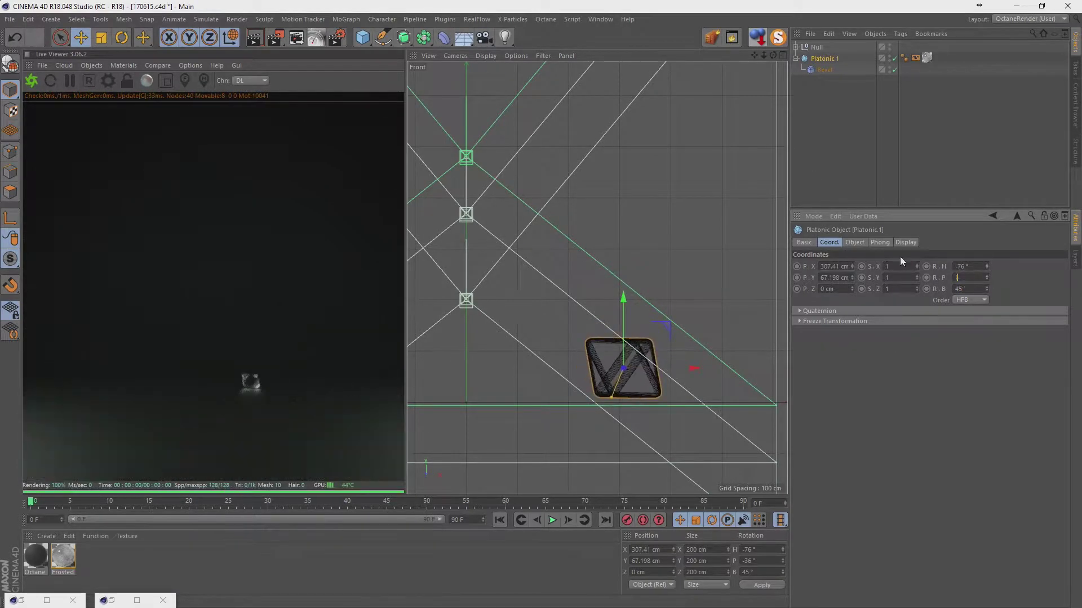
Put the small octahedron inside a new MoGraph Cloner.
left_click(346, 18)
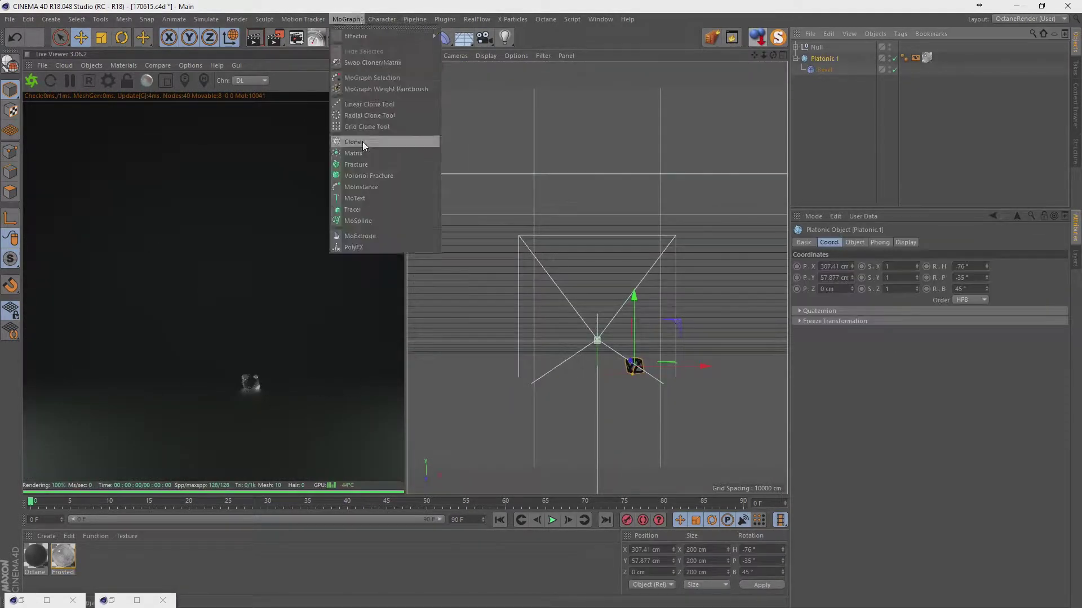
left_click(361, 140, "alt")
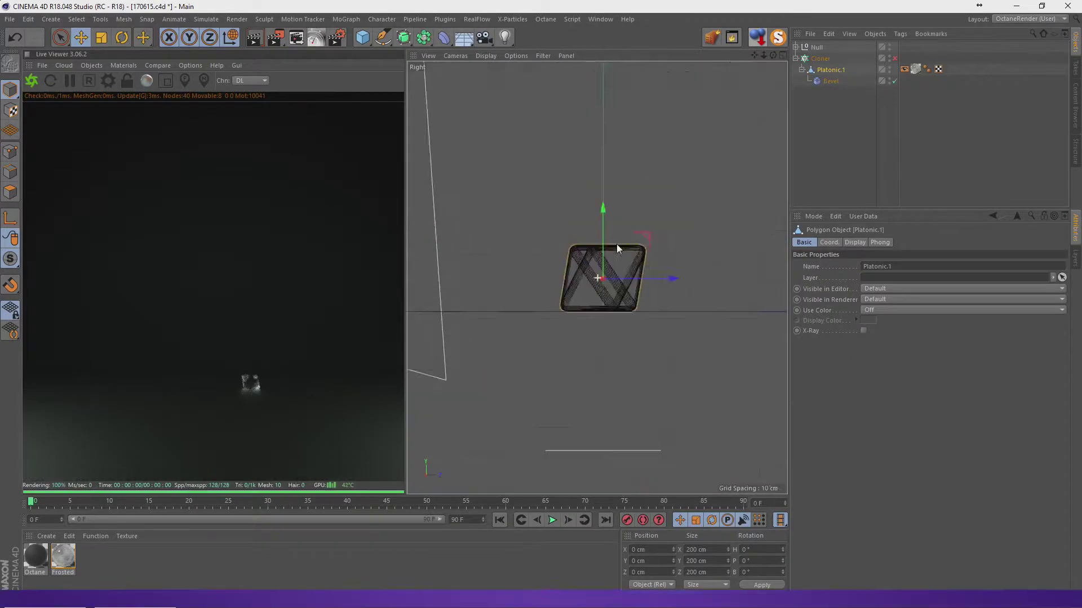
left_click(124, 19)
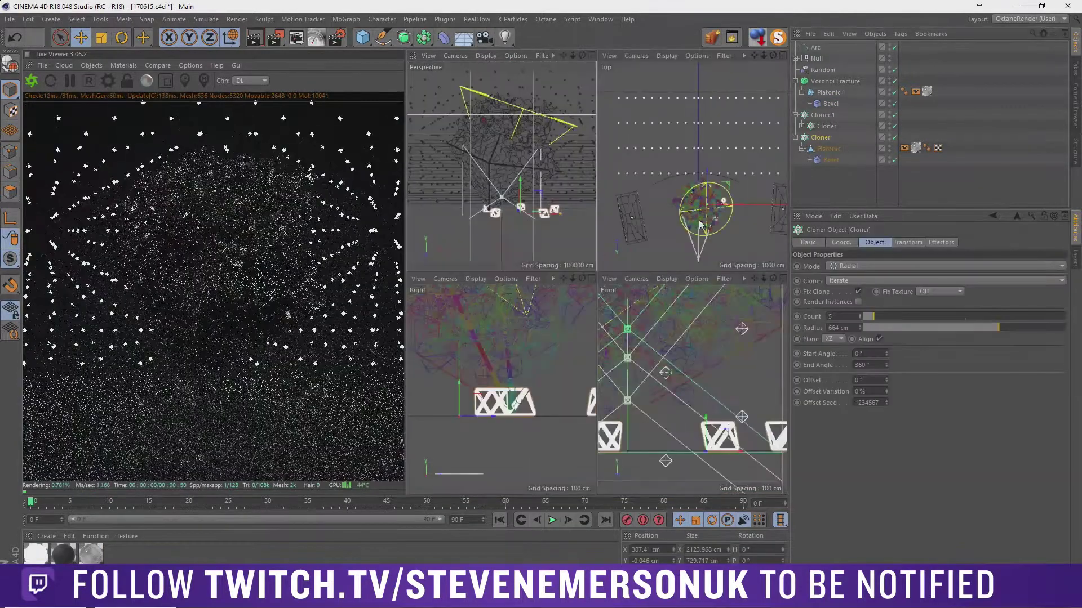
Widen the radial clone ring, increase its count, and re-enable the Voronoi Fracture.
left_click_drag(656, 314, 699, 311)
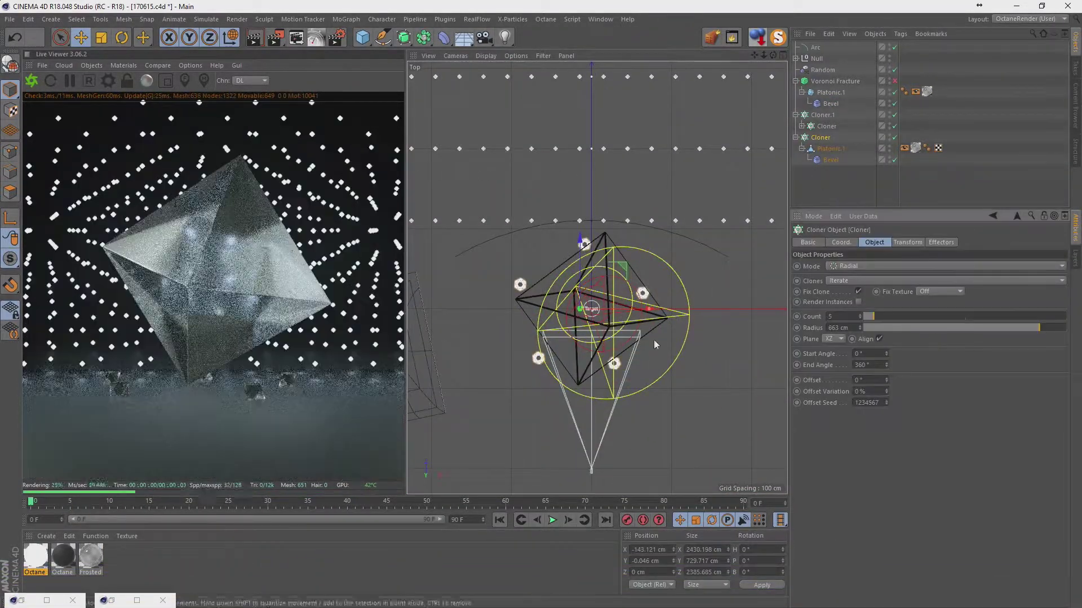
left_click_drag(868, 317, 884, 320)
left_click(894, 81)
mouse_move(885, 103)
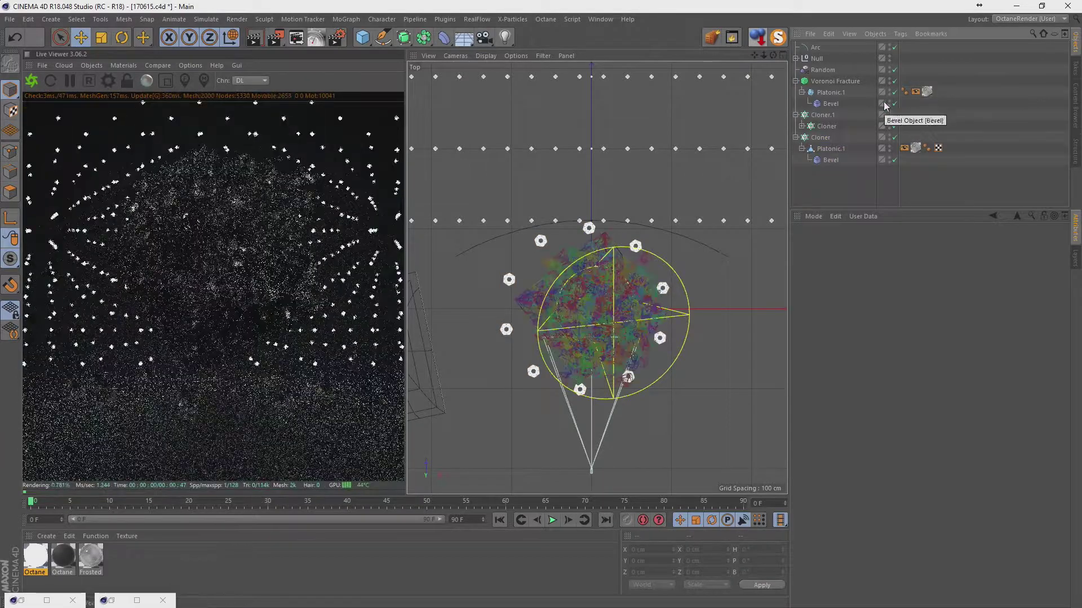
Add a Random.1 effector to the cloner with uniform random scaling.
left_click(906, 242)
left_click(345, 19)
left_click(465, 134)
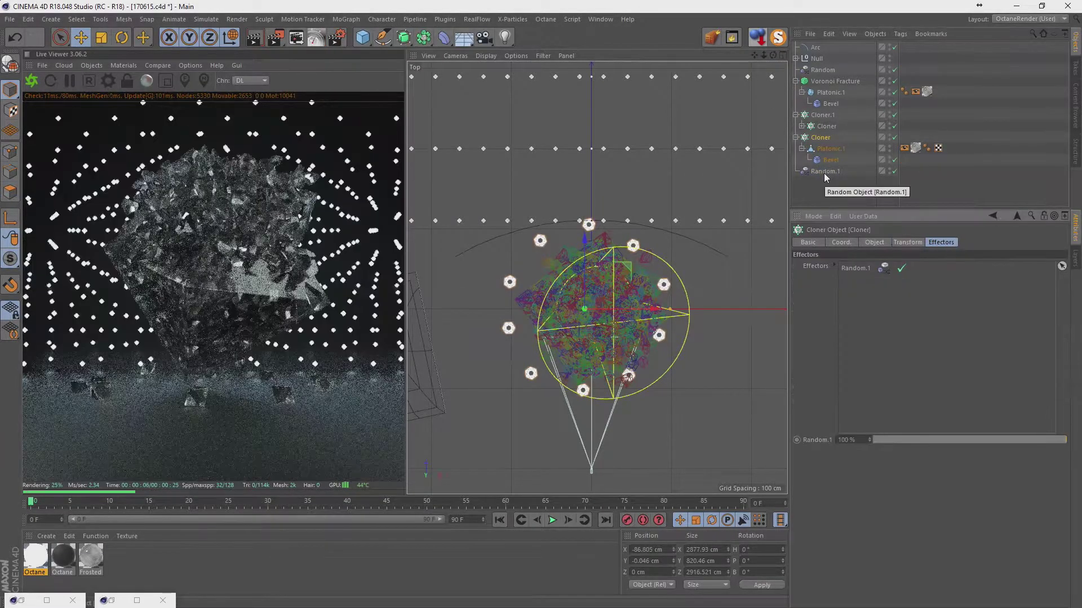
left_click(907, 242)
left_click(932, 286)
left_click(932, 308)
key("Return")
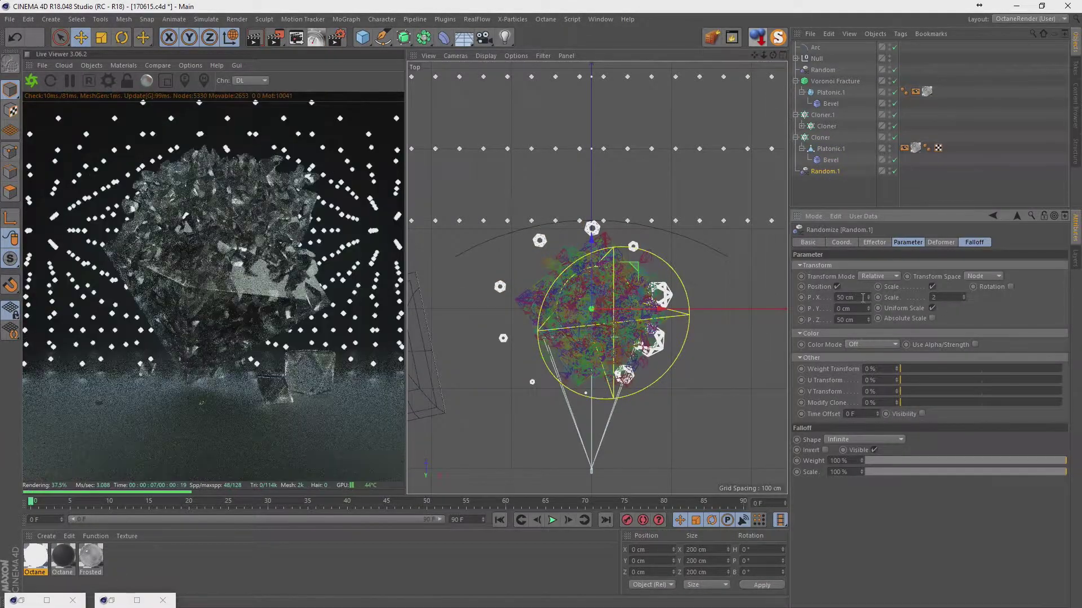
Check the cloner's effectors and undo the Random.1 effector.
left_click(666, 315)
key("F1")
left_click(908, 242)
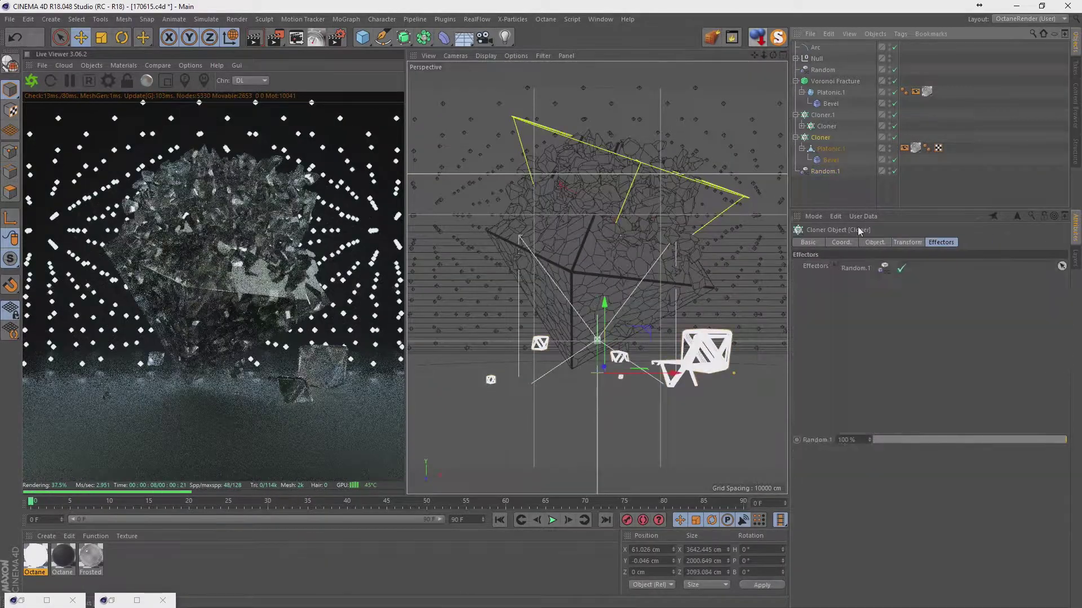
key("ctrl+z")
key("ctrl+z")
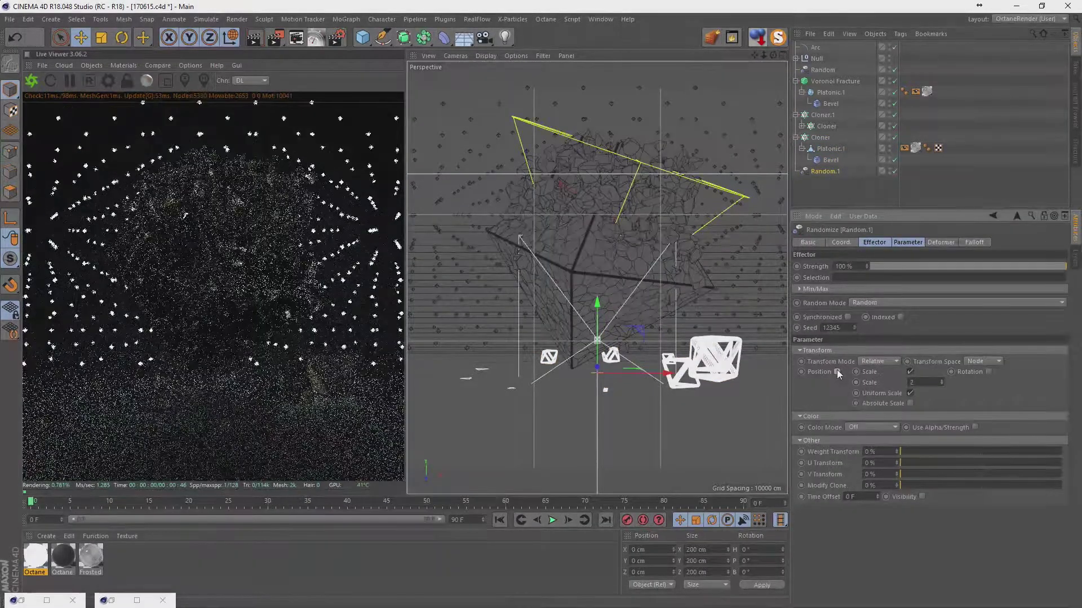
Rotate and slightly lower the existing Random effector to reshuffle the clones.
left_click(928, 243)
left_click(635, 175)
key("r")
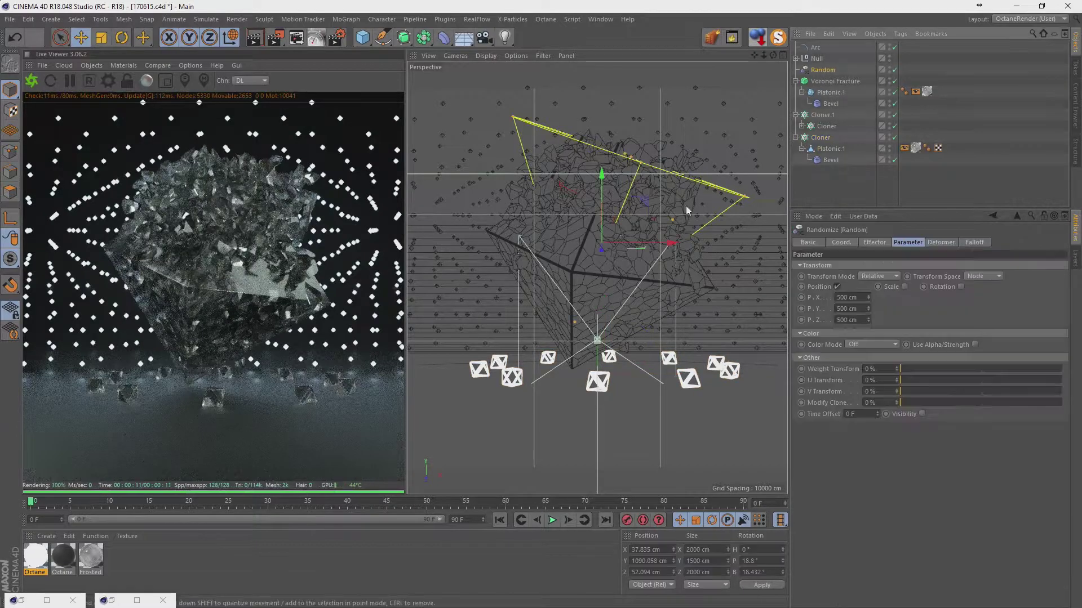
left_click_drag(625, 203, 672, 228)
key("e")
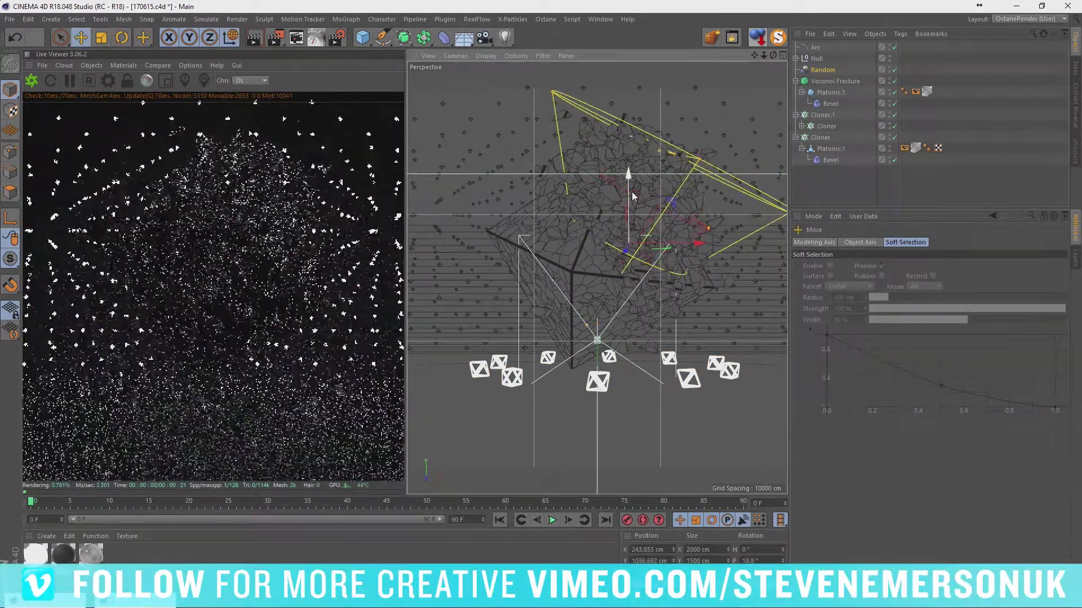
left_click_drag(630, 174, 633, 196)
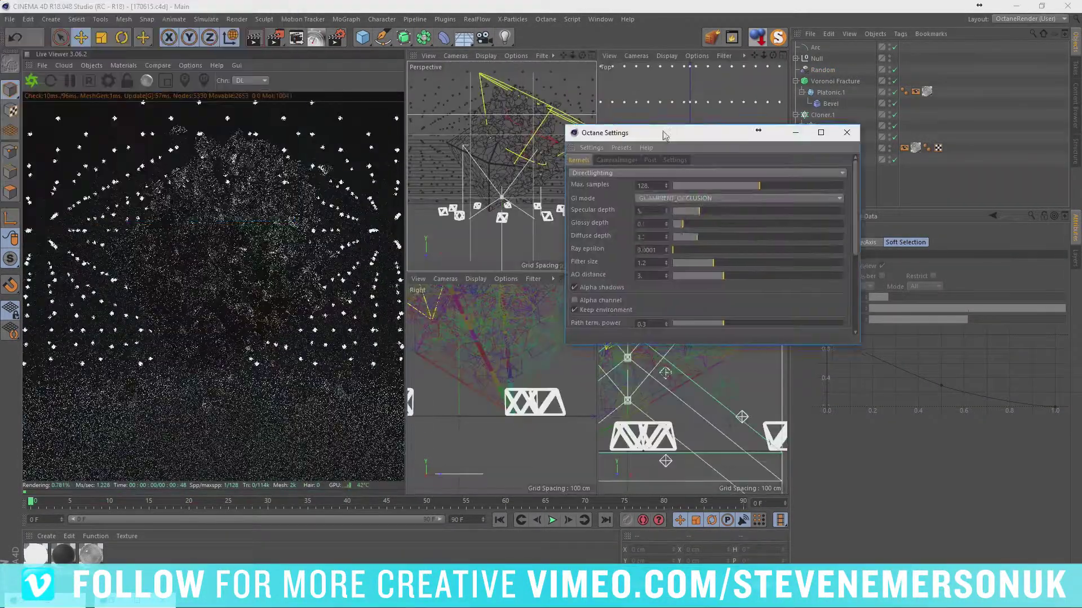
Switch the Octane render kernel to Pathtracing, check the Frosted Glass material, and save the scene.
left_click(702, 174)
left_click(586, 192)
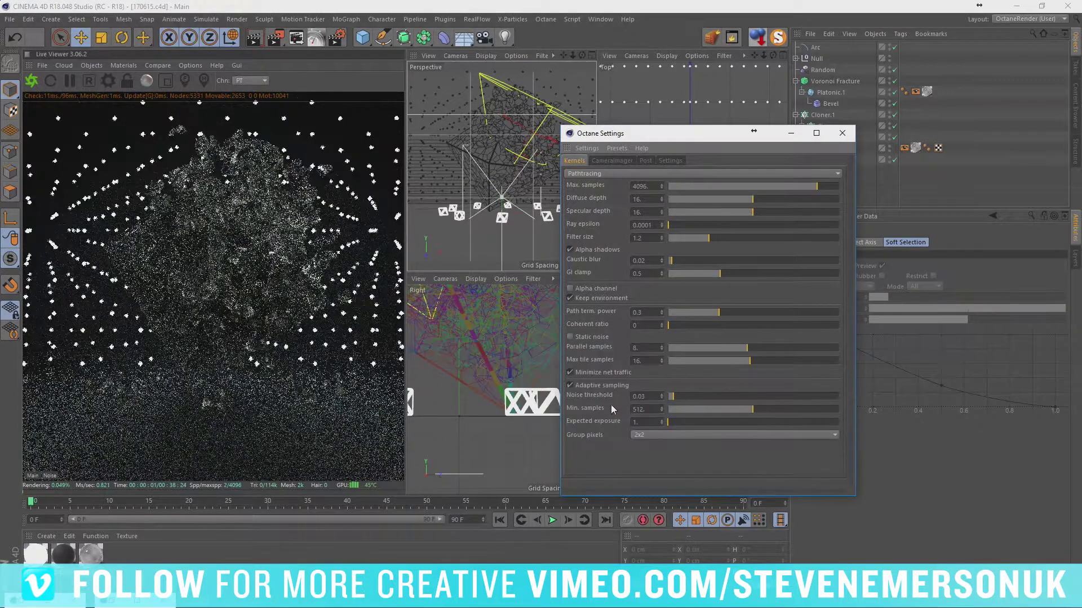
left_click(841, 134)
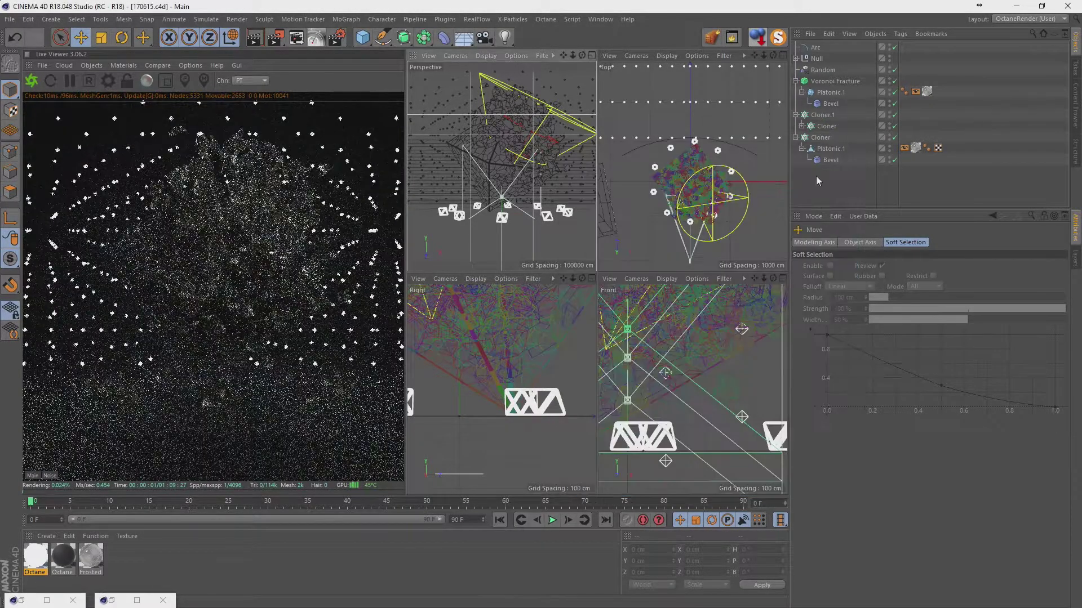
double_click(90, 558)
left_click(900, 142)
key("ctrl+s")
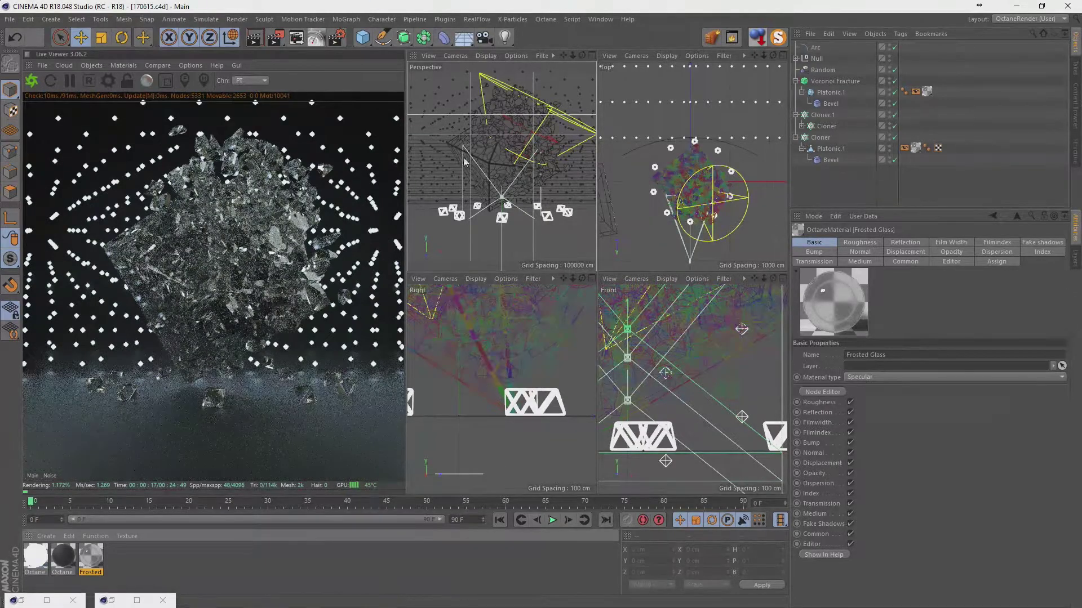
Group the fracture, cloner and random effector under a null, then show a single perspective view.
key("alt+g")
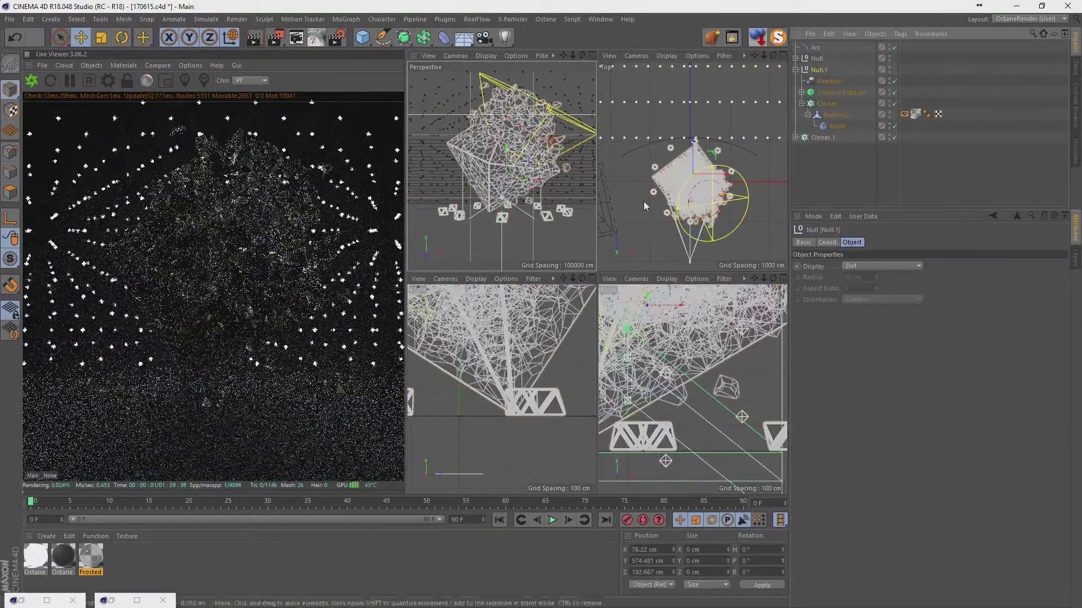
key("F1")
key("ctrl+b")
left_click(624, 273)
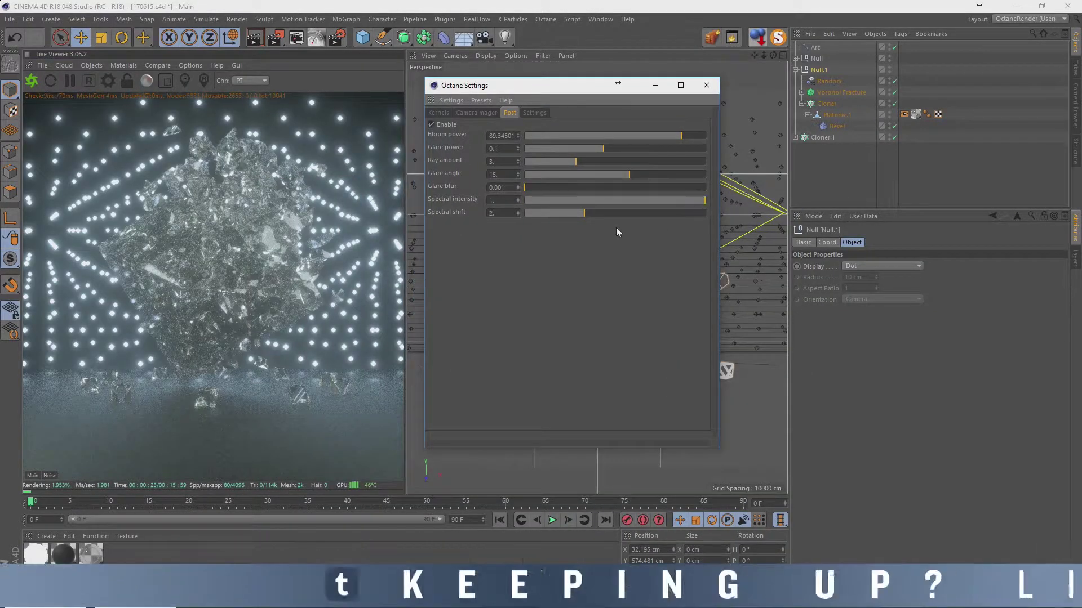
Tune the Octane glare: higher spectral shift, ray amount 2, angle about 31°, blur near maximum.
left_click(610, 214)
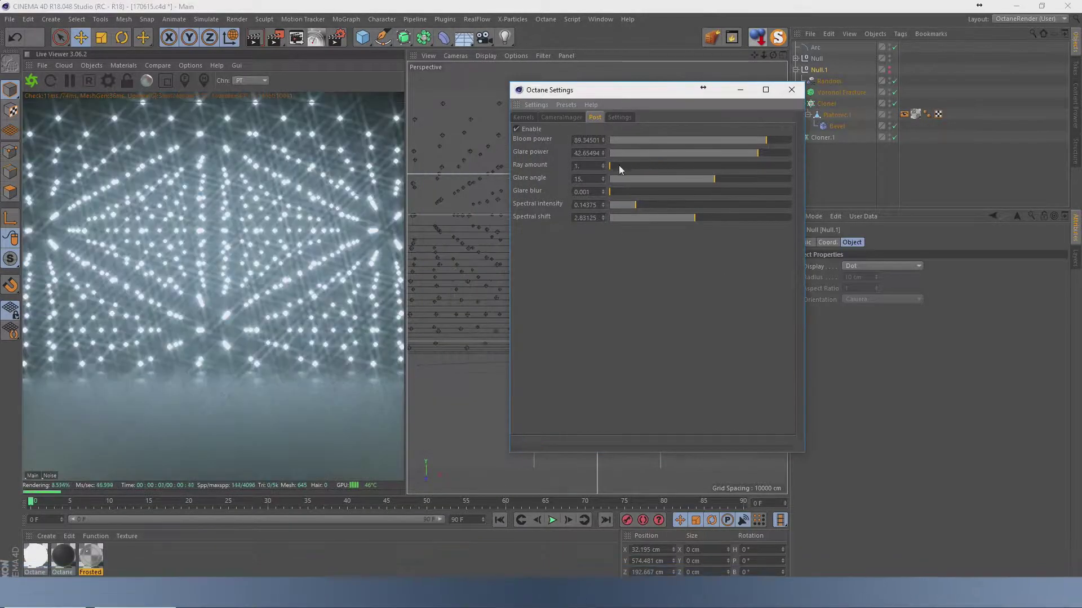
left_click(603, 165)
left_click_drag(603, 179, 587, 179)
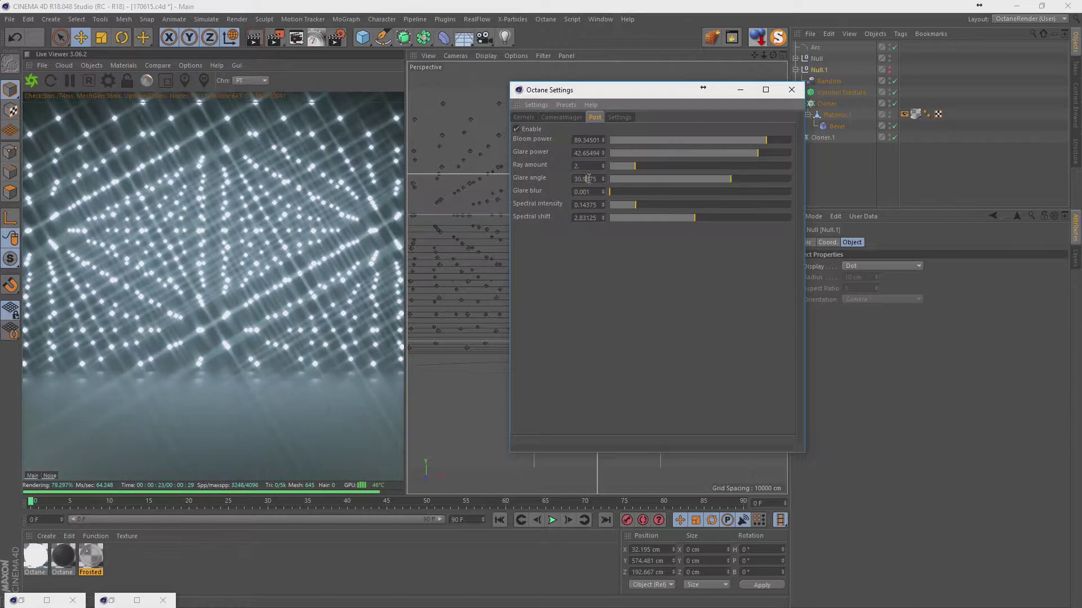
left_click_drag(697, 194, 792, 191)
left_click(751, 153)
left_click(836, 183)
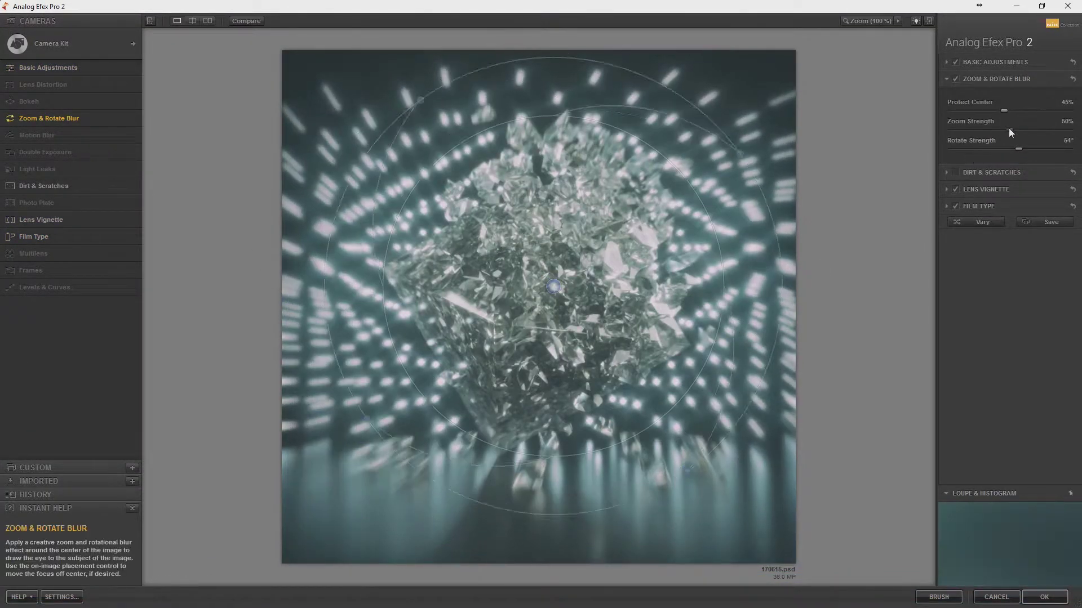
Lower the zoom blur strength, move its centre down and strengthen the rotation.
left_click_drag(1009, 129, 959, 129)
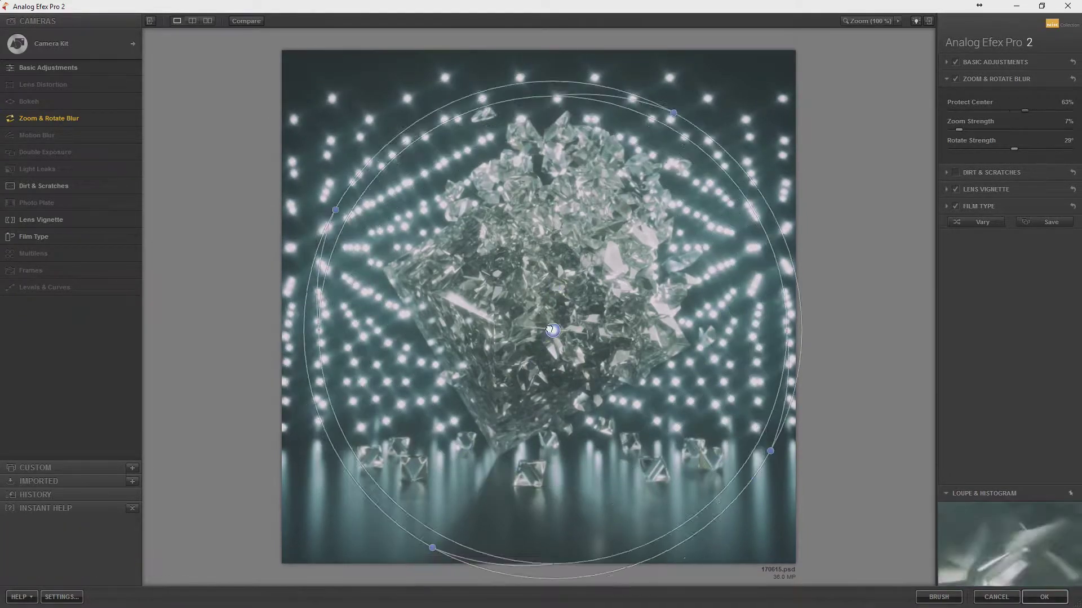
left_click_drag(698, 121, 725, 160)
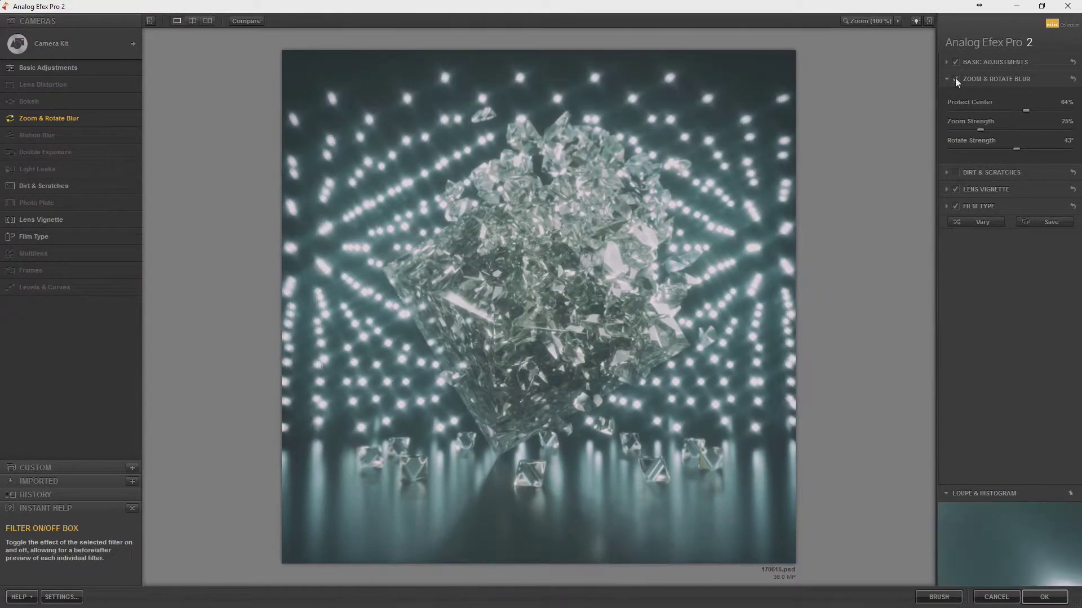
left_click(979, 188)
Enable Dirt & Scratches, add a soft Light Leaks preset, and apply the filters.
left_click(955, 97)
left_click(134, 169)
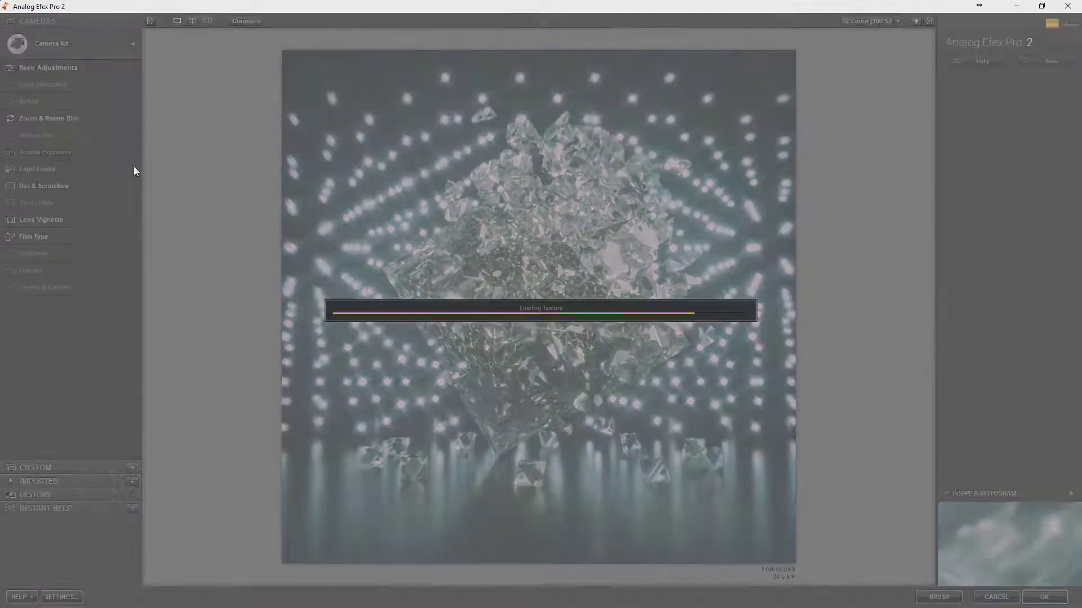
left_click(1002, 377)
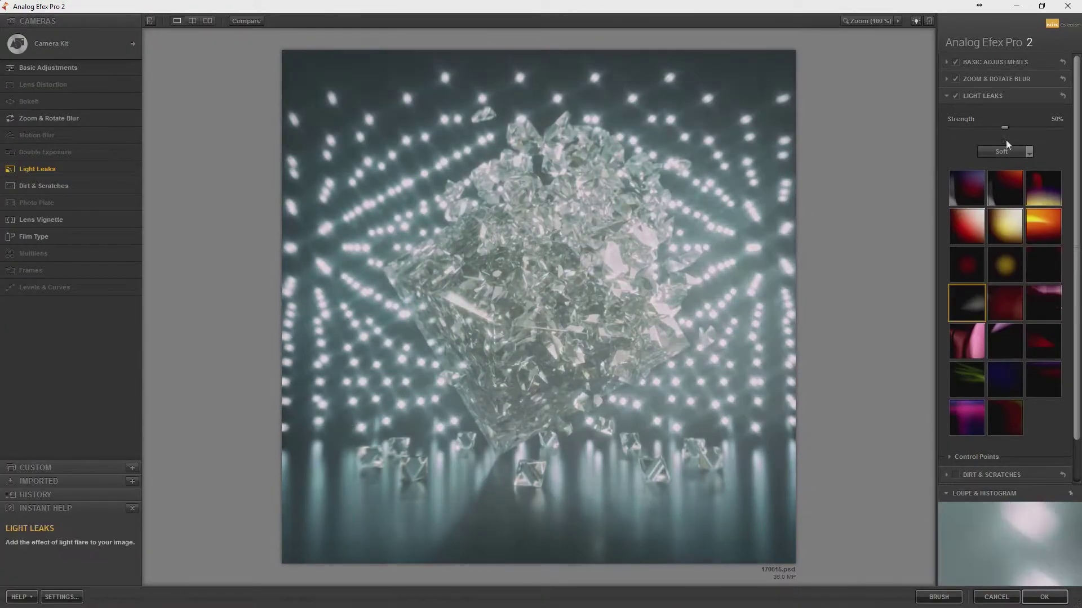
left_click(1044, 597)
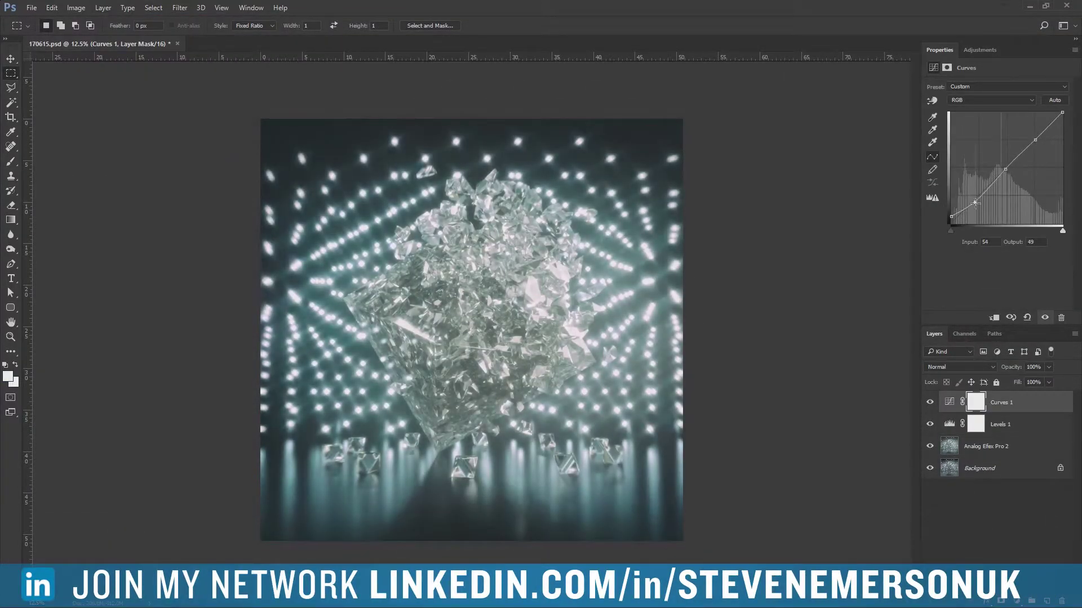
Export the 1920 × 1920 image via Save for Web as a PNG-24 file.
key("ctrl+alt+shift+s")
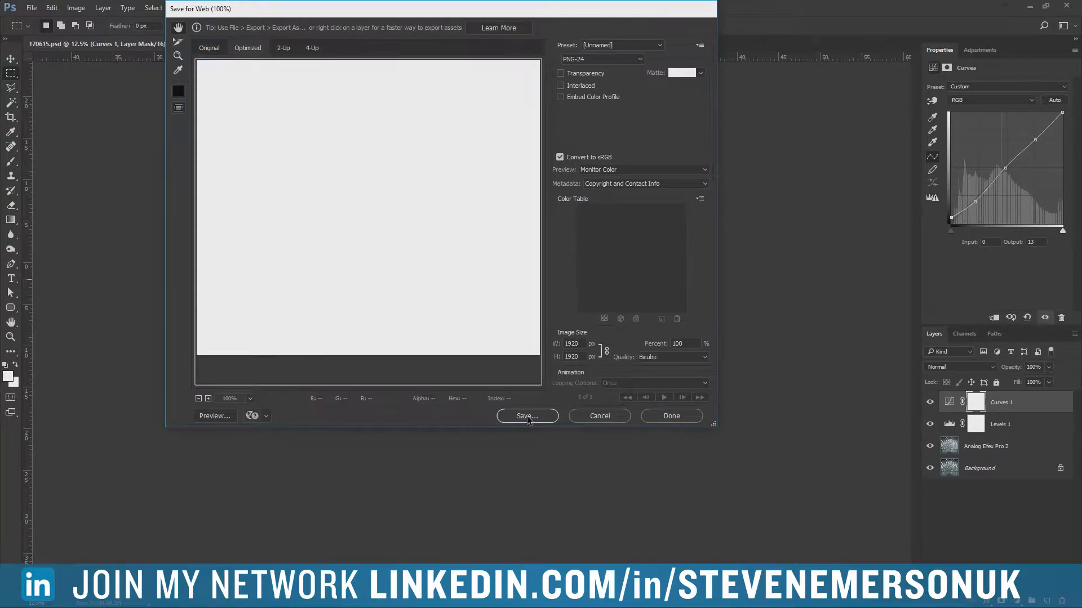
left_click(527, 415)
left_click(572, 319)
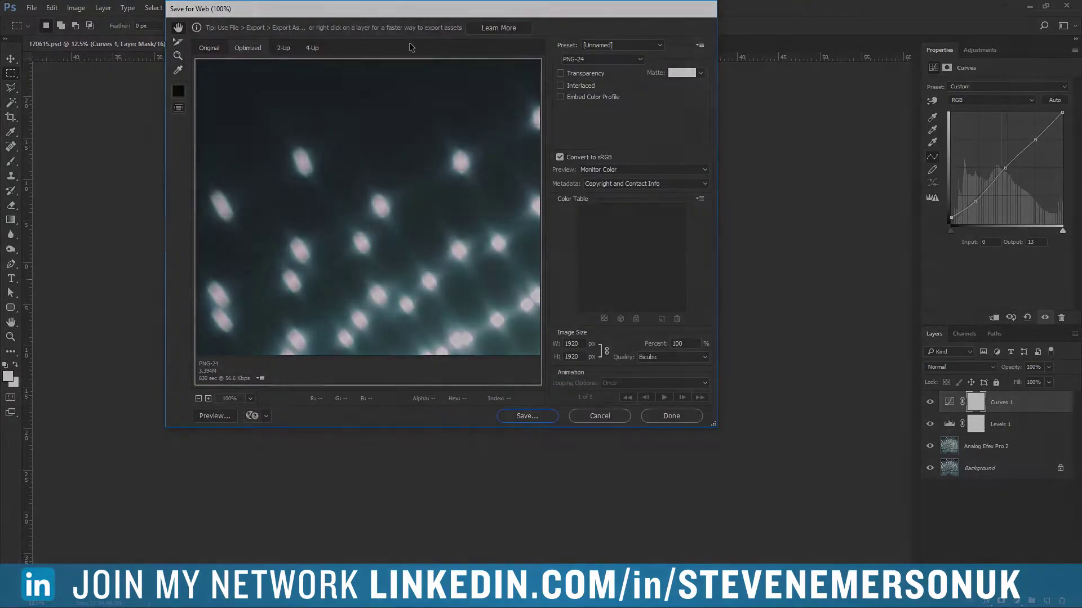